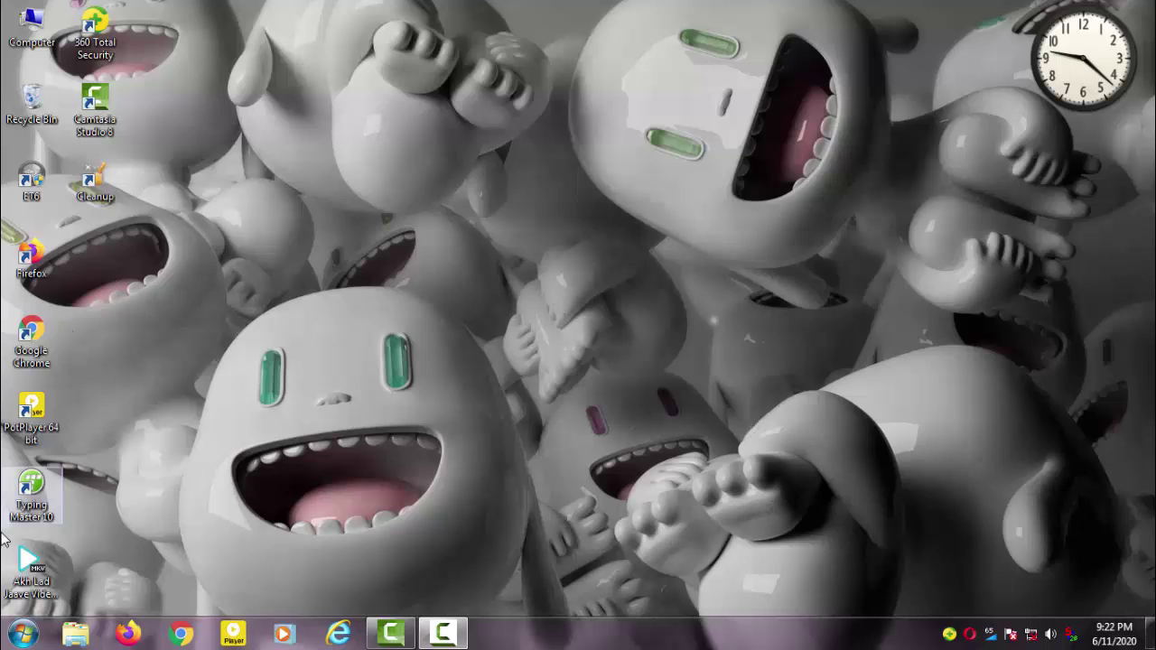
{"action": "left_click", "coordinate": [21, 633]}
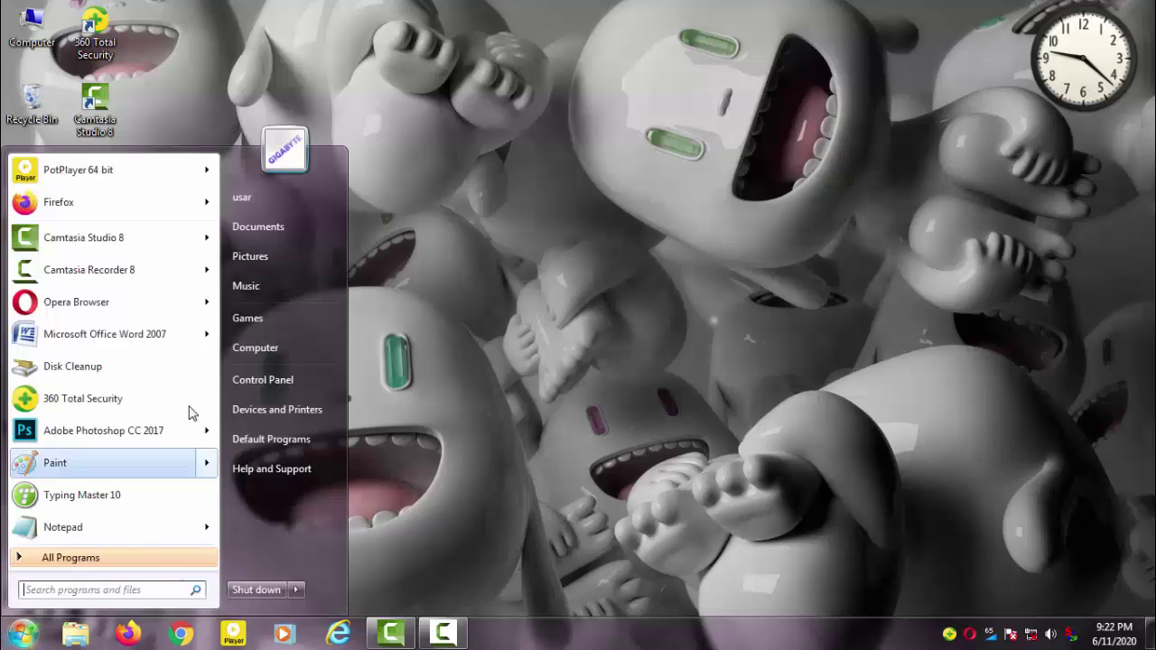
{"action": "left_click", "coordinate": [145, 591]}
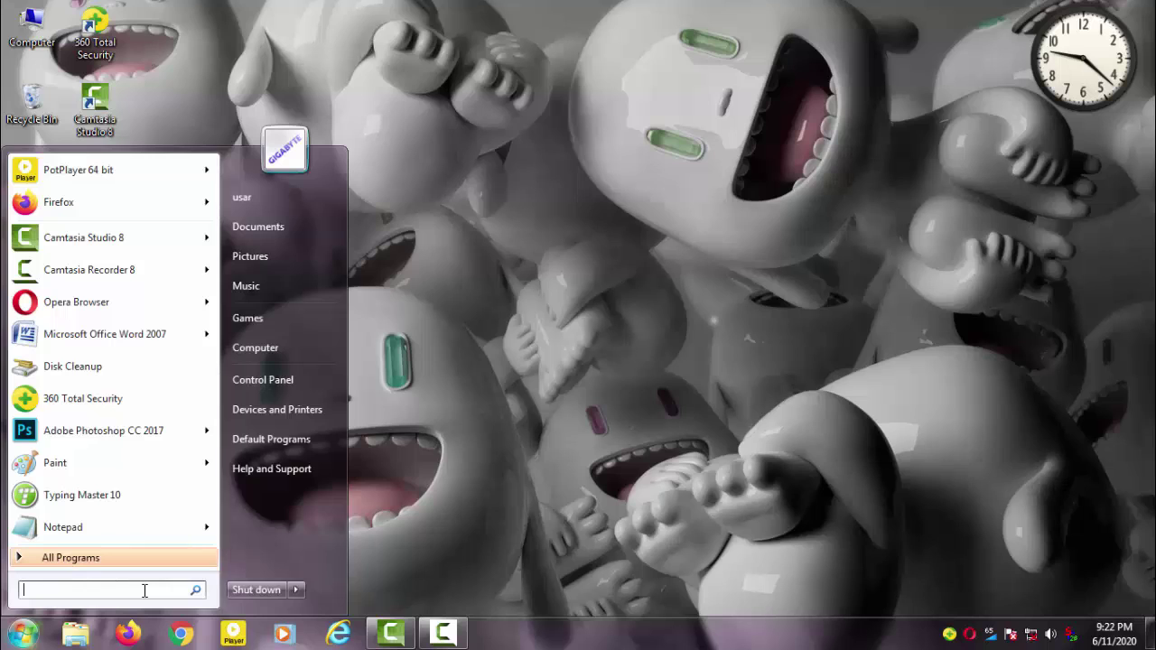
{"action": "type", "text": "run"}
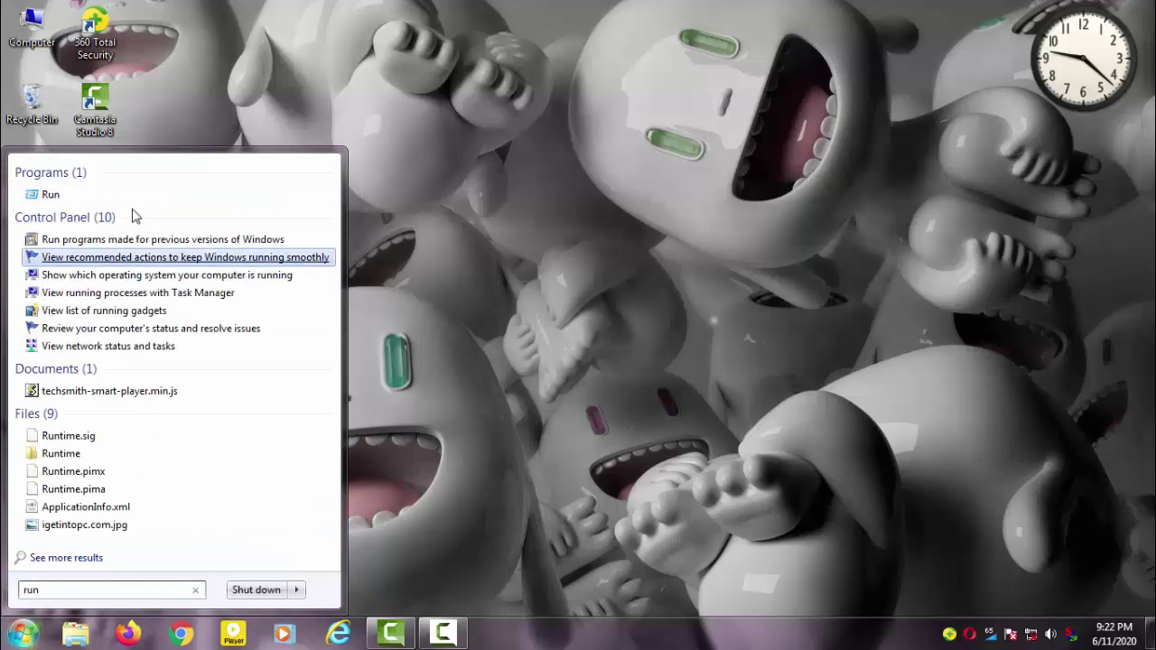
{"action": "left_click", "coordinate": [172, 195]}
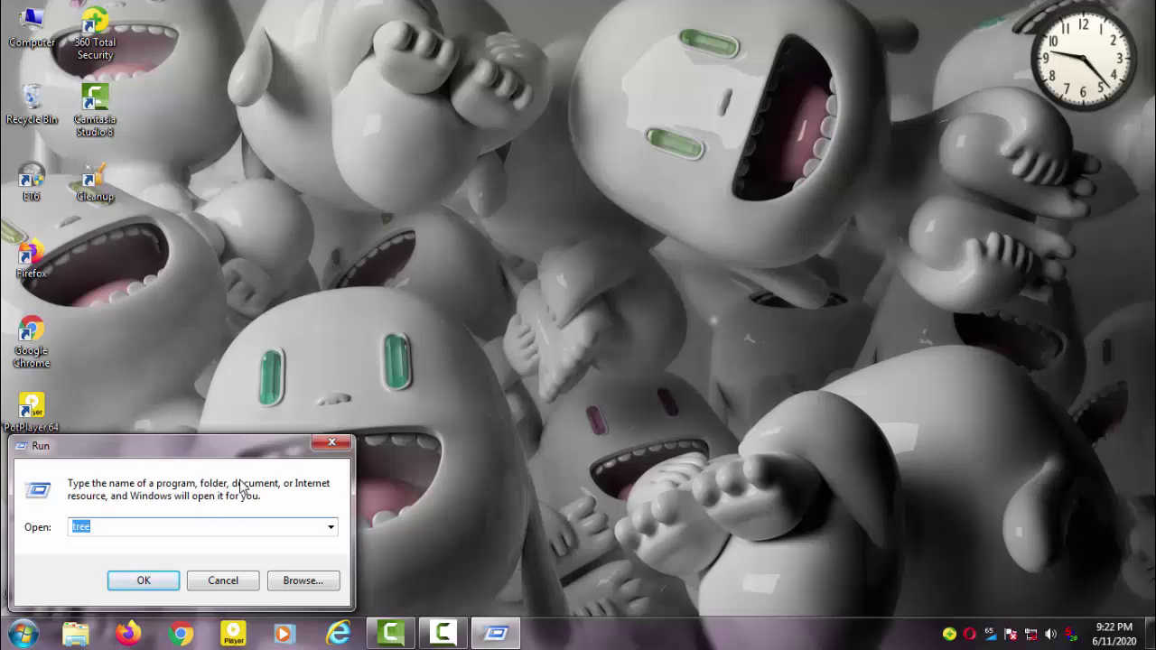
{"action": "left_click", "coordinate": [333, 442]}
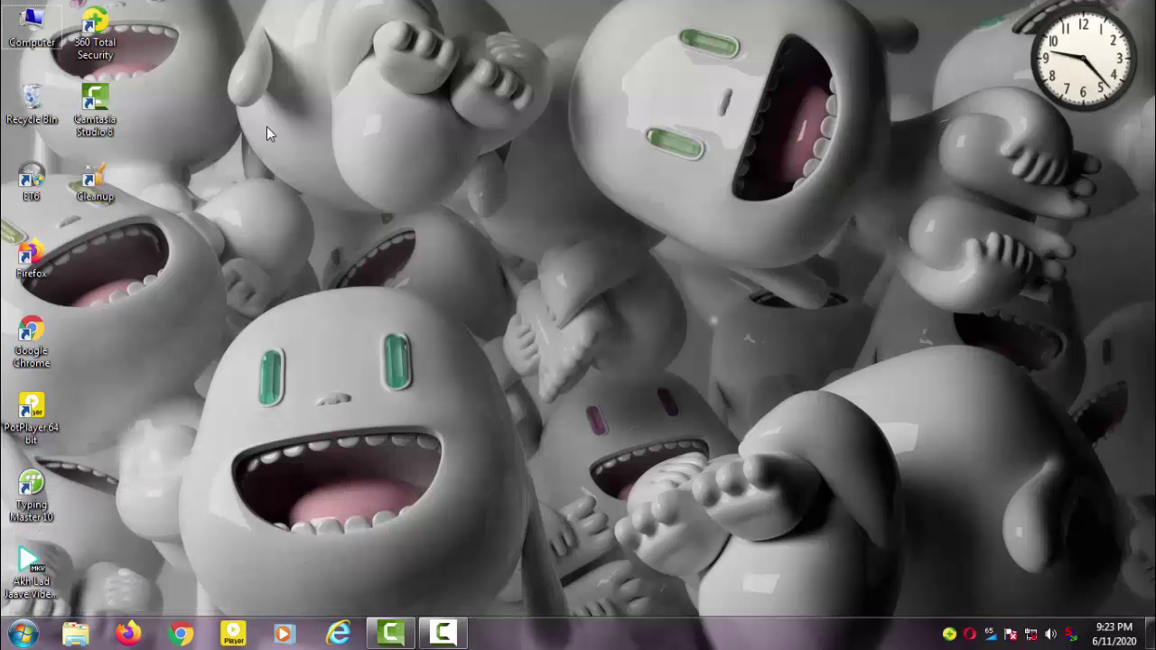
Open the current user's Temp folder by running the command %temp% from the Run dialog
{"action": "key", "text": "super+r"}
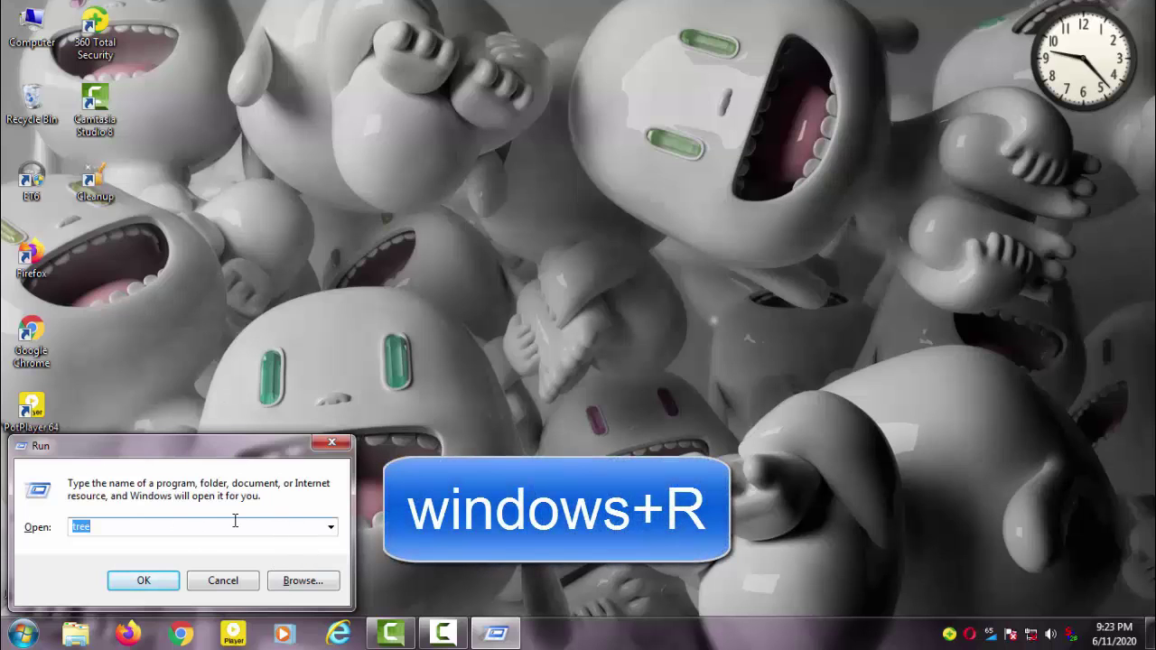
{"action": "left_click", "coordinate": [161, 529]}
{"action": "key", "text": "BackSpace"}
{"action": "key", "text": "BackSpace"}
{"action": "key", "text": "BackSpace"}
{"action": "key", "text": "BackSpace"}
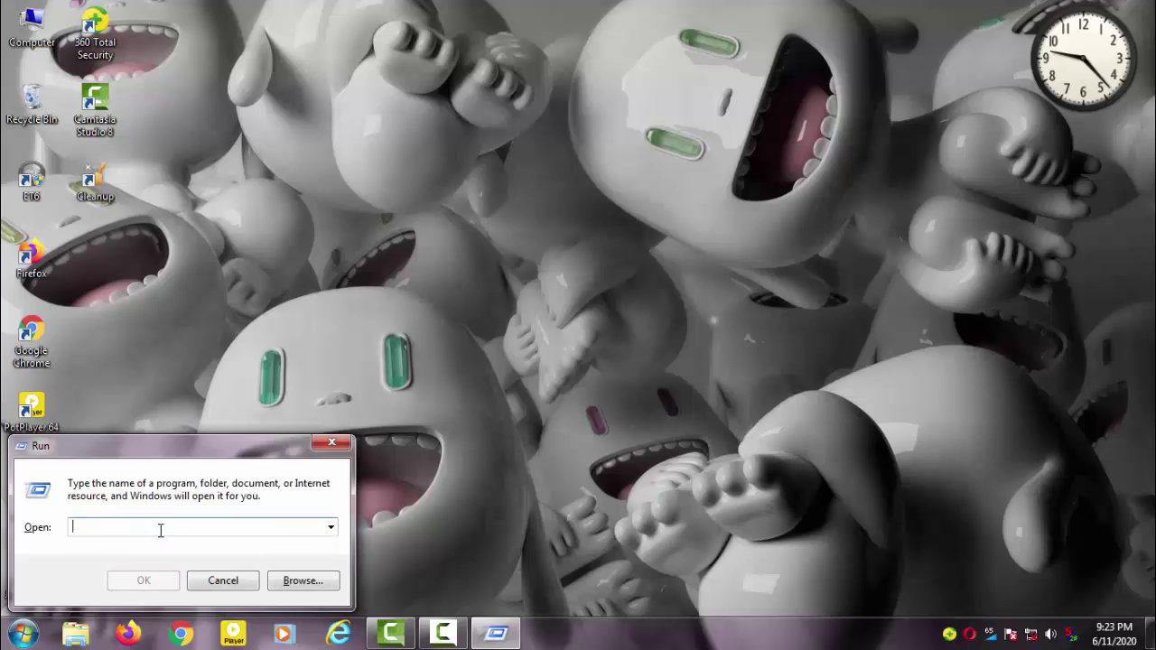
{"action": "type", "text": "%"}
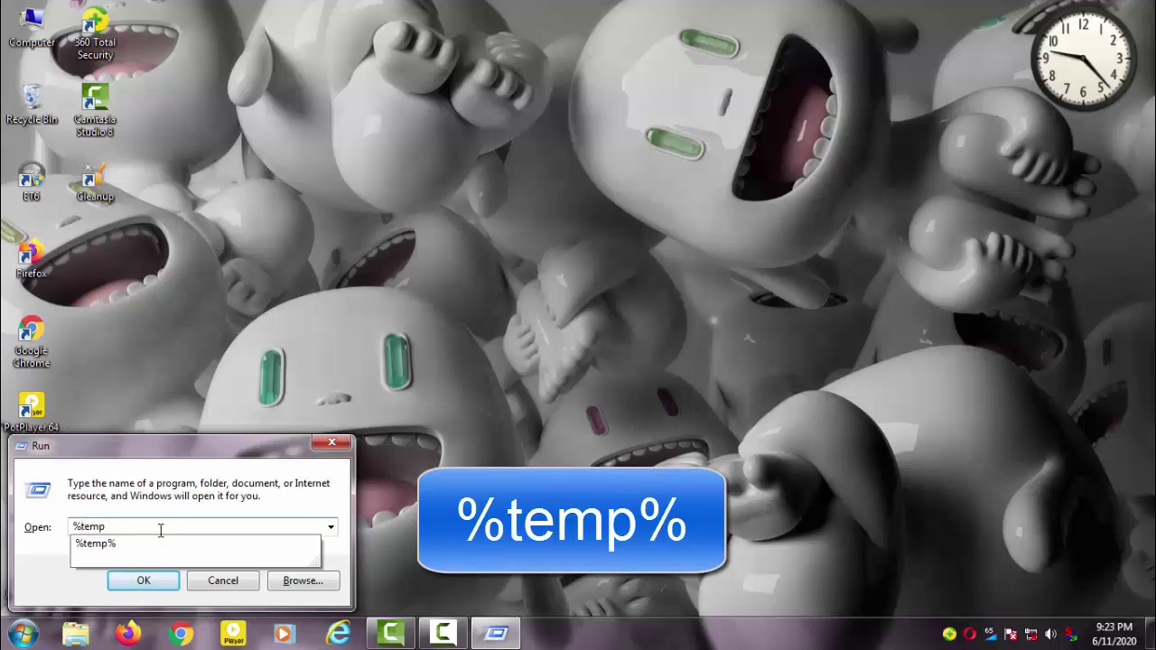
{"action": "type", "text": "temp%"}
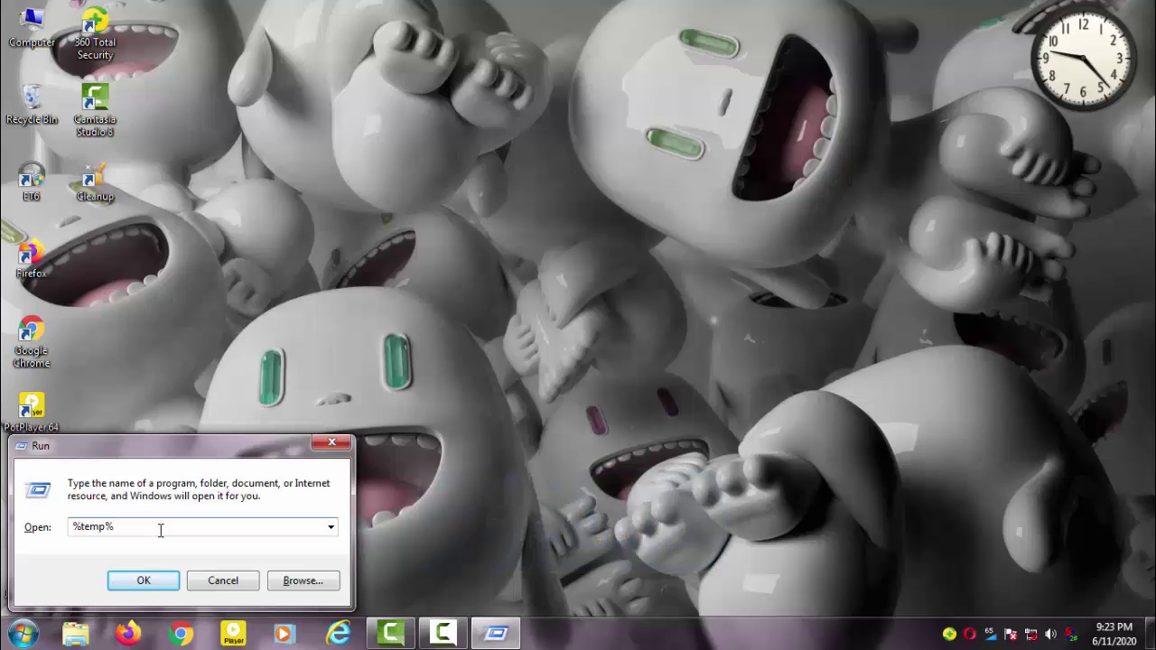
{"action": "left_click", "coordinate": [142, 579]}
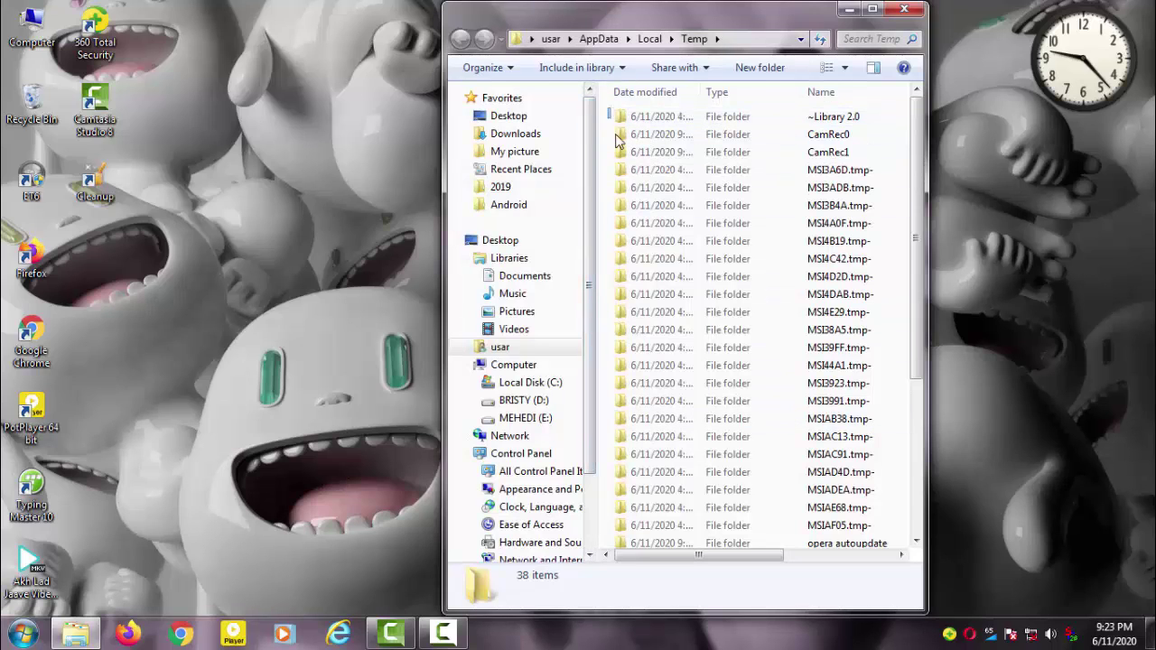
Delete all items in the user's Temp folder, skipping the files and folders that are in use
{"action": "left_click_drag", "start_coordinate": [617, 138], "coordinate": [763, 589]}
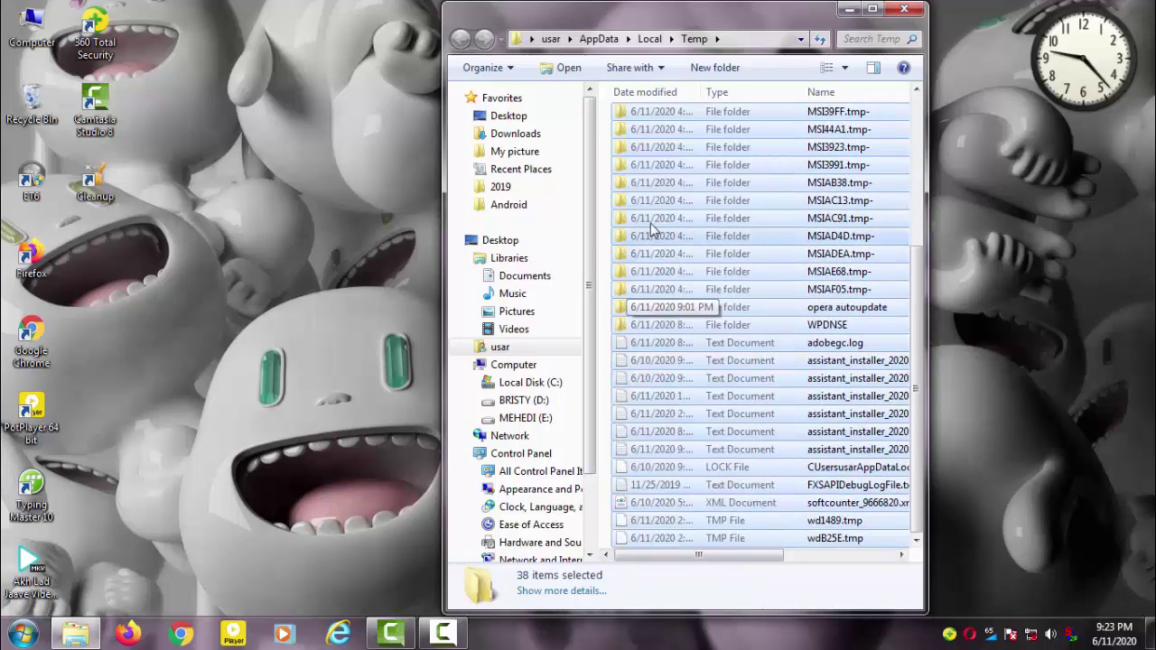
{"action": "right_click", "coordinate": [710, 192]}
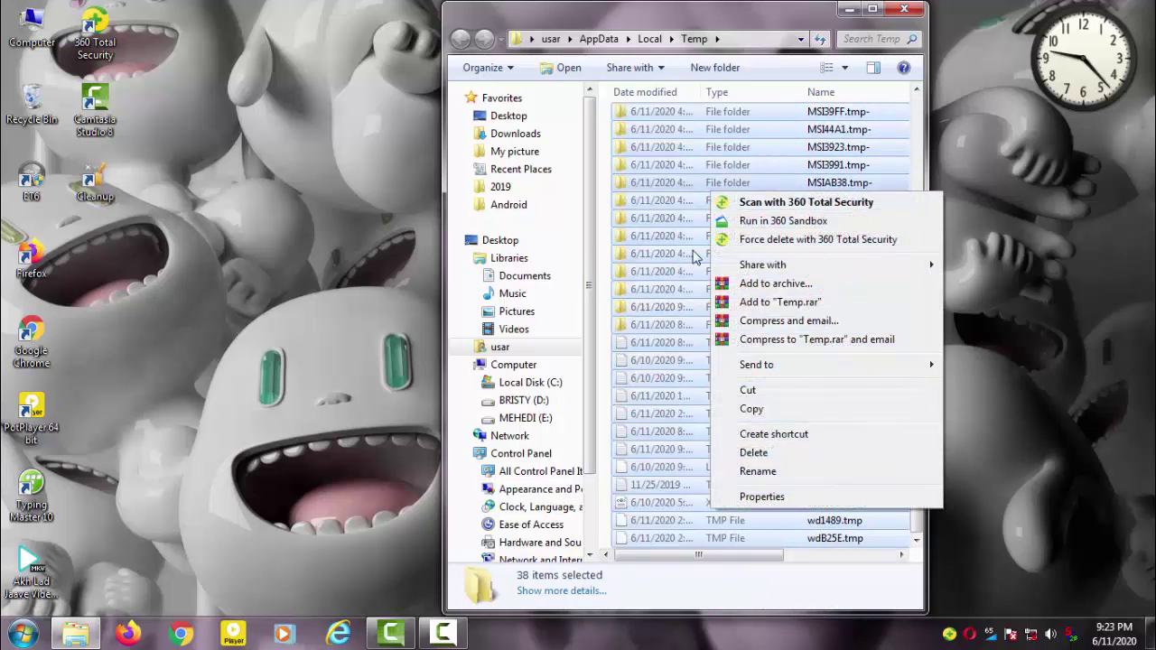
{"action": "left_click", "coordinate": [755, 453]}
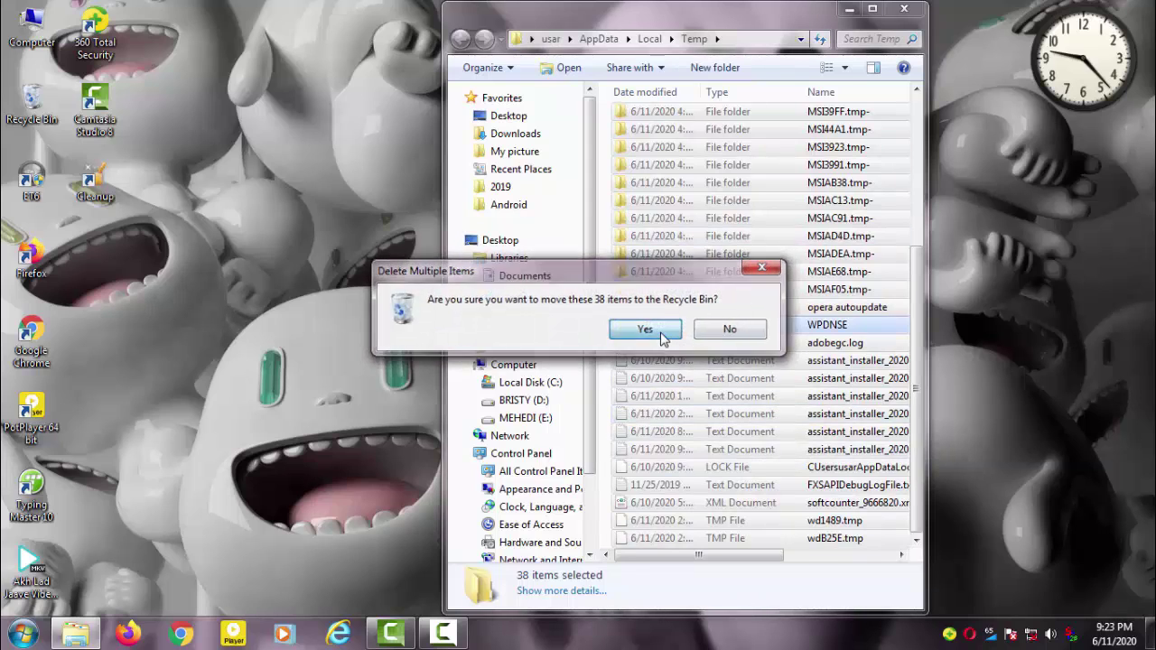
{"action": "left_click", "coordinate": [662, 336]}
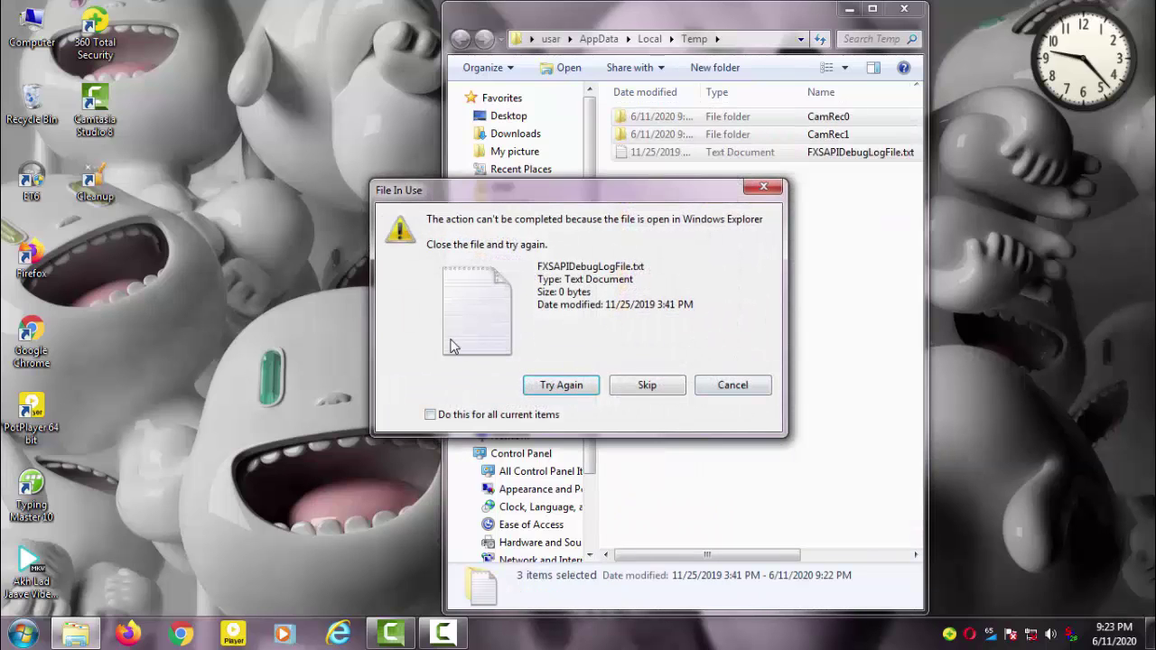
{"action": "left_click", "coordinate": [641, 389]}
{"action": "left_click", "coordinate": [452, 420]}
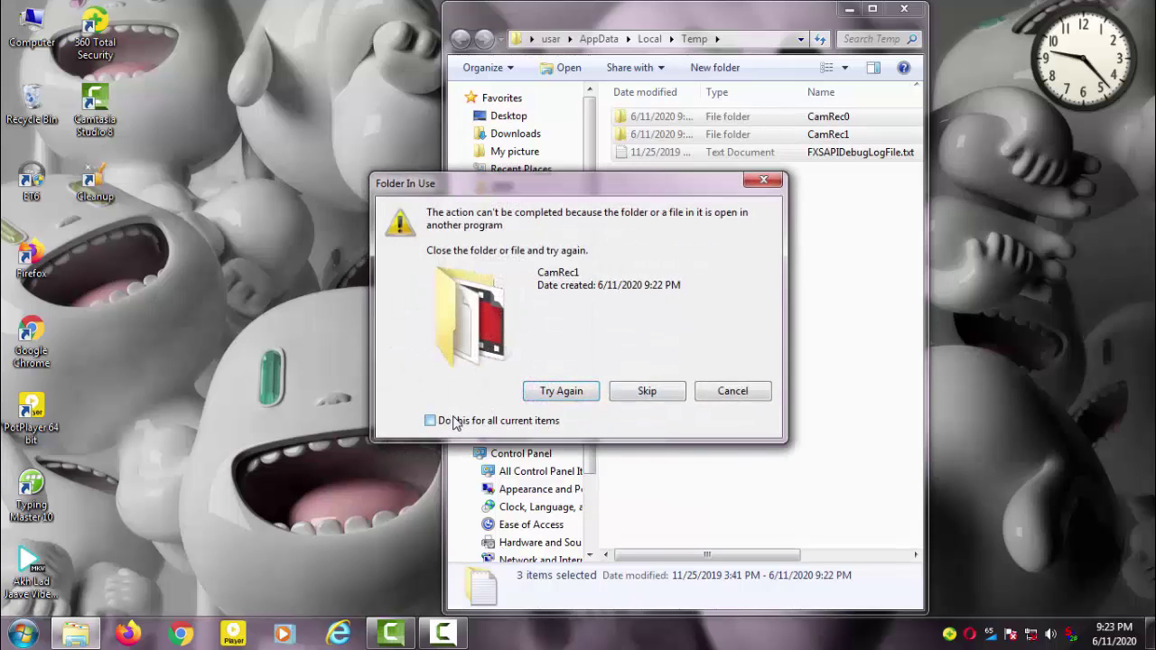
{"action": "left_click", "coordinate": [647, 391]}
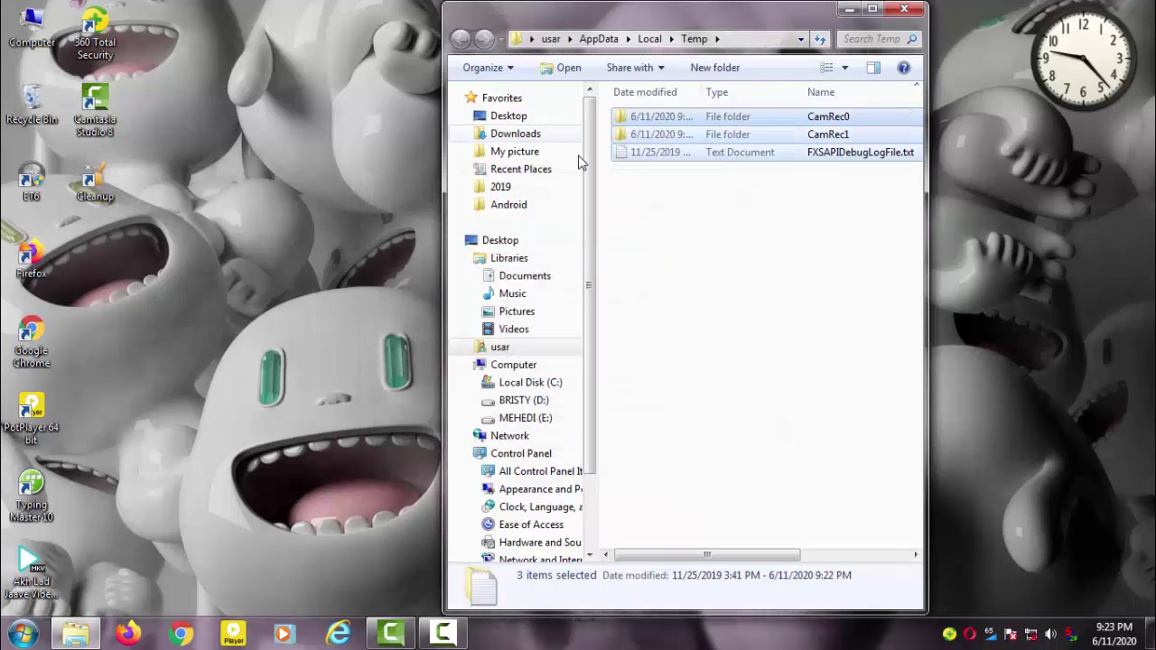
Close the user's Temp folder window and refresh the desktop
{"action": "left_click", "coordinate": [904, 10]}
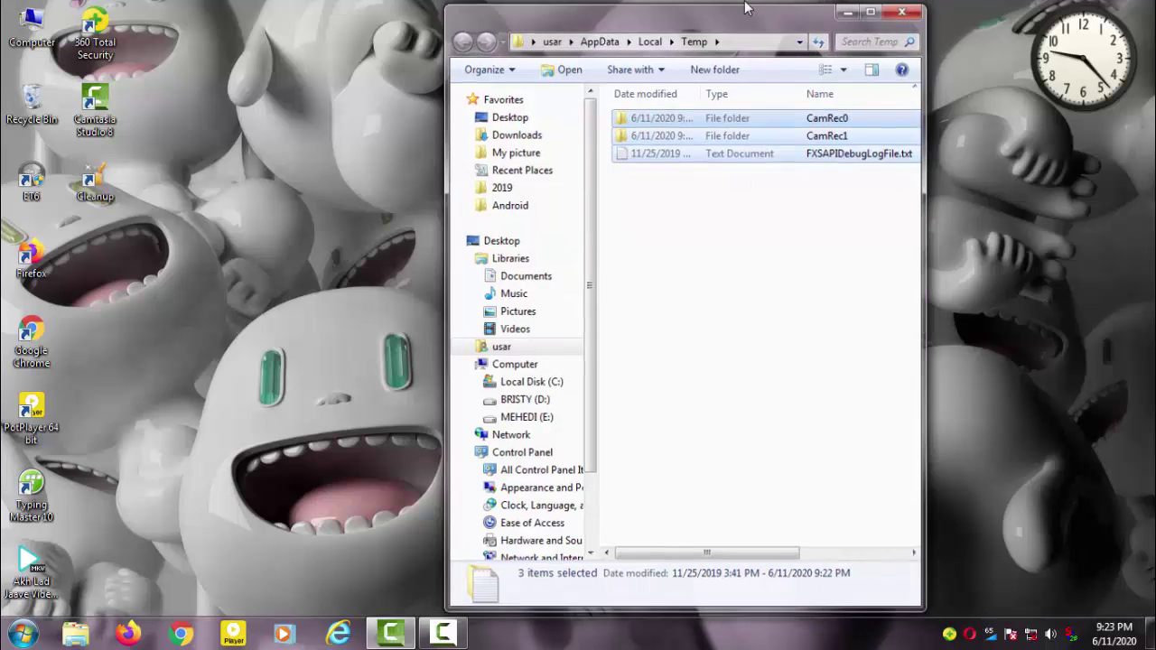
{"action": "right_click", "coordinate": [472, 123]}
{"action": "left_click", "coordinate": [532, 175]}
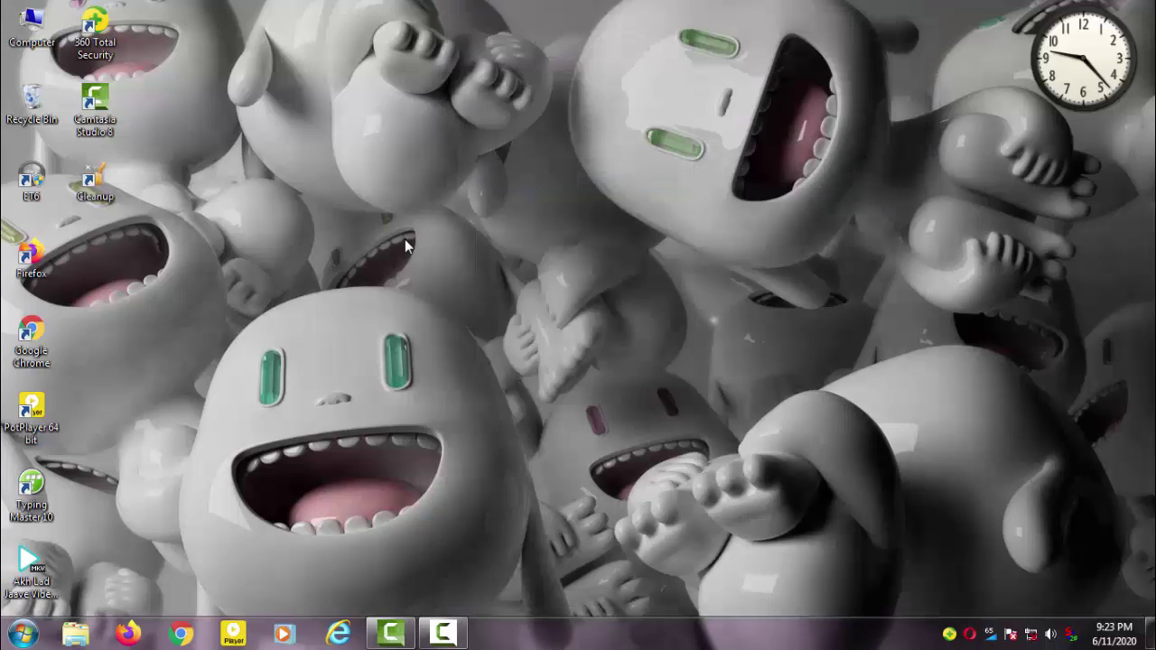
Open the Windows Temp folder by running the command temp from the Run dialog
{"action": "key", "text": "super+r"}
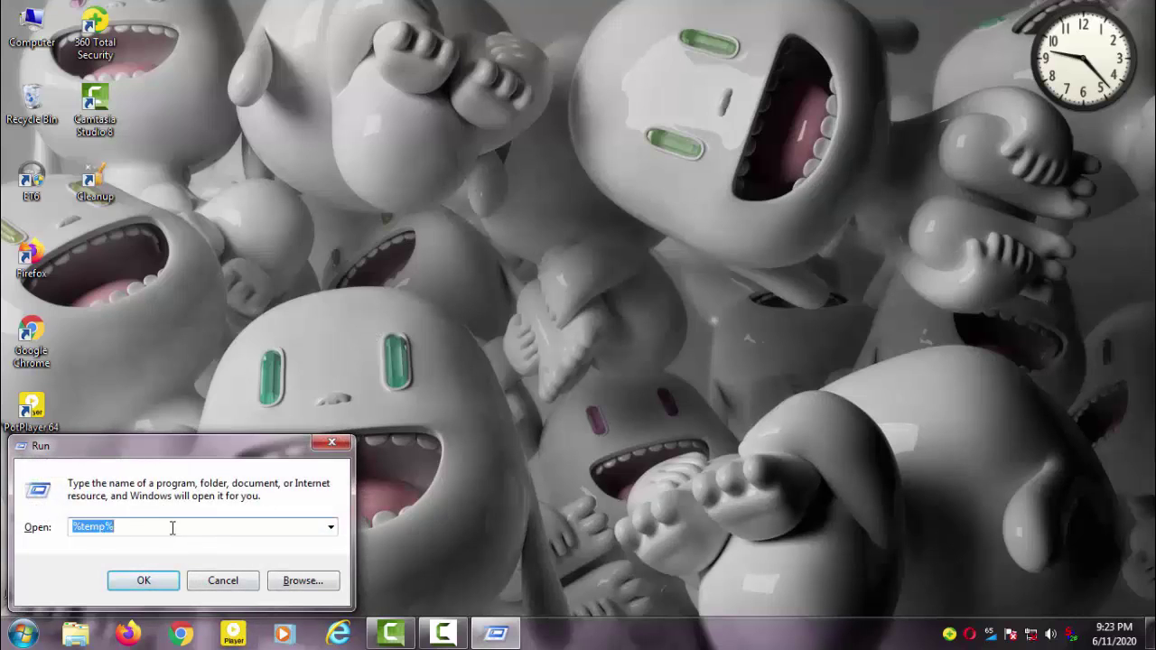
{"action": "type", "text": "te"}
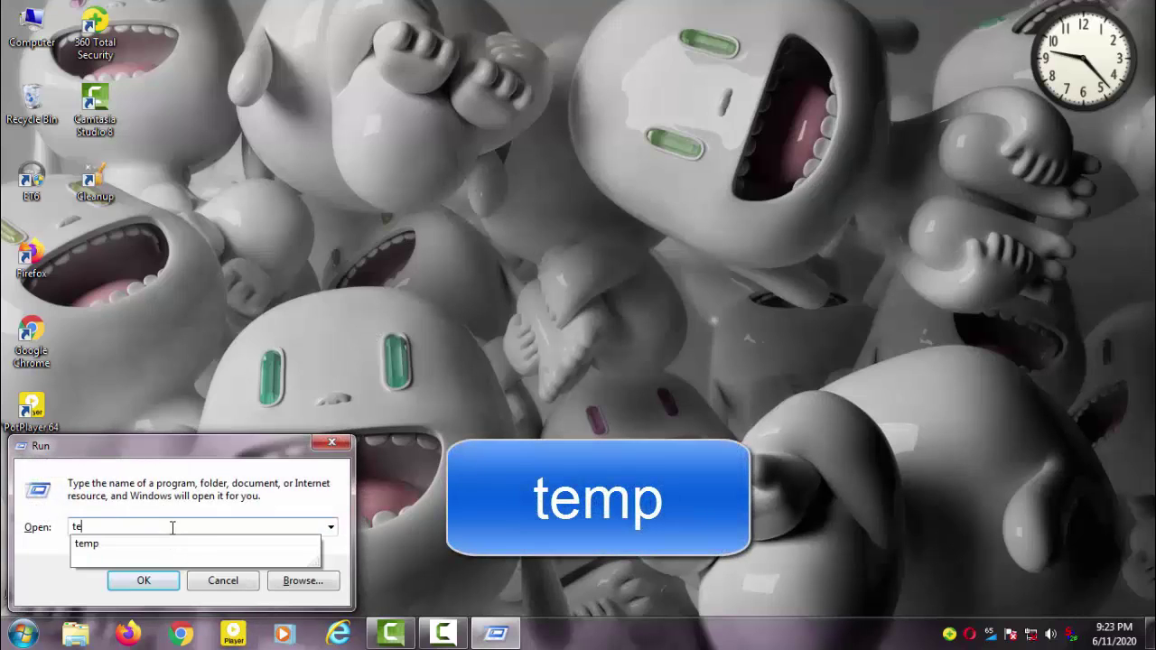
{"action": "type", "text": "mp"}
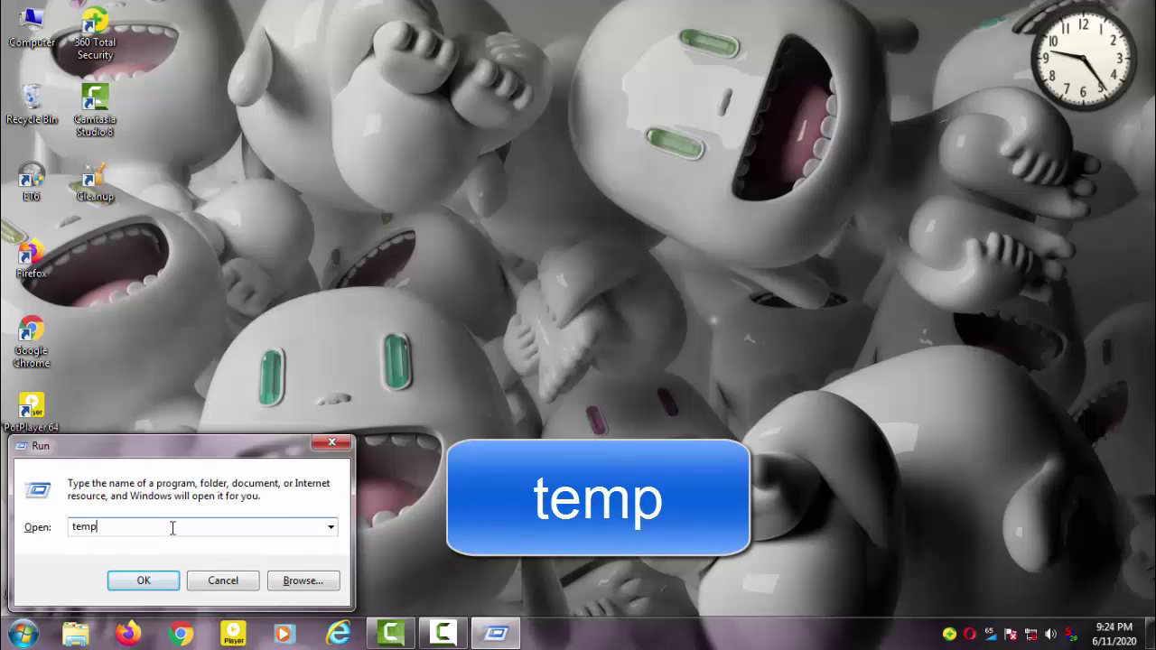
{"action": "left_click", "coordinate": [142, 583]}
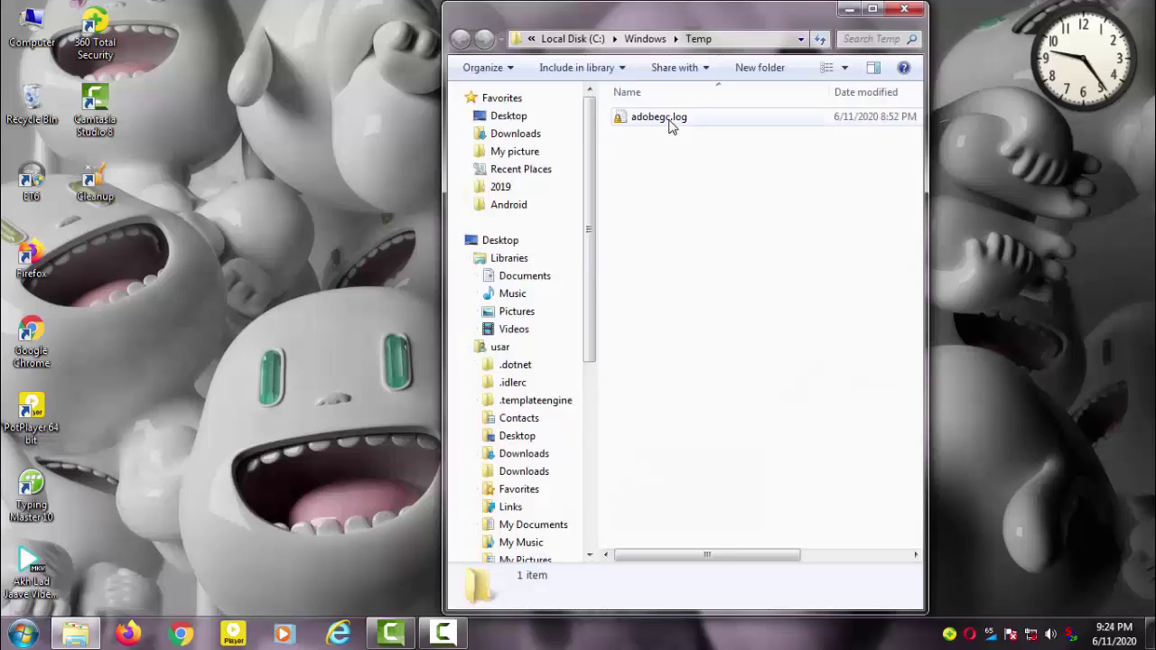
Try to delete adobegc.log from the Windows Temp folder
{"action": "left_click_drag", "start_coordinate": [660, 300], "coordinate": [616, 106]}
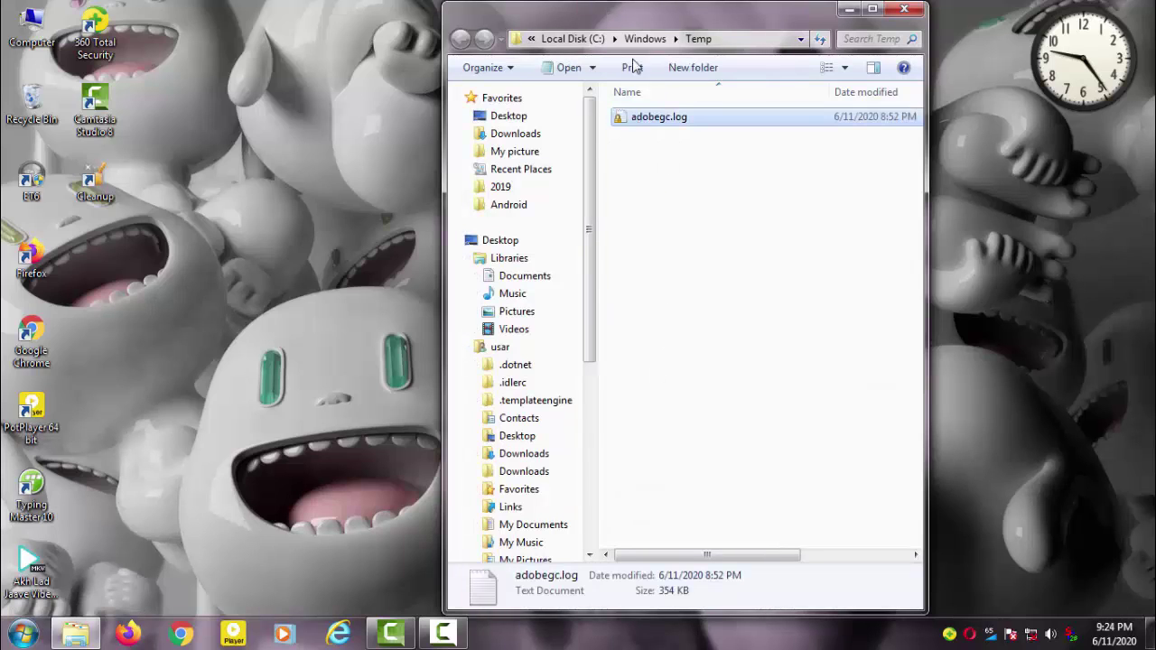
{"action": "right_click", "coordinate": [709, 125]}
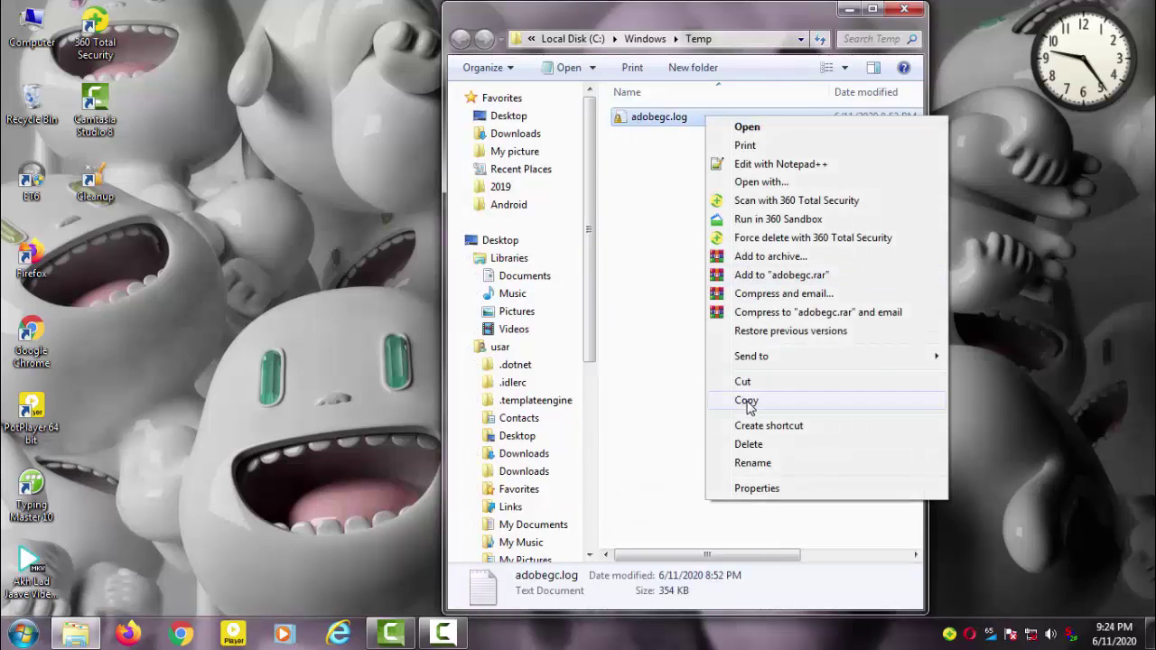
{"action": "left_click", "coordinate": [767, 443]}
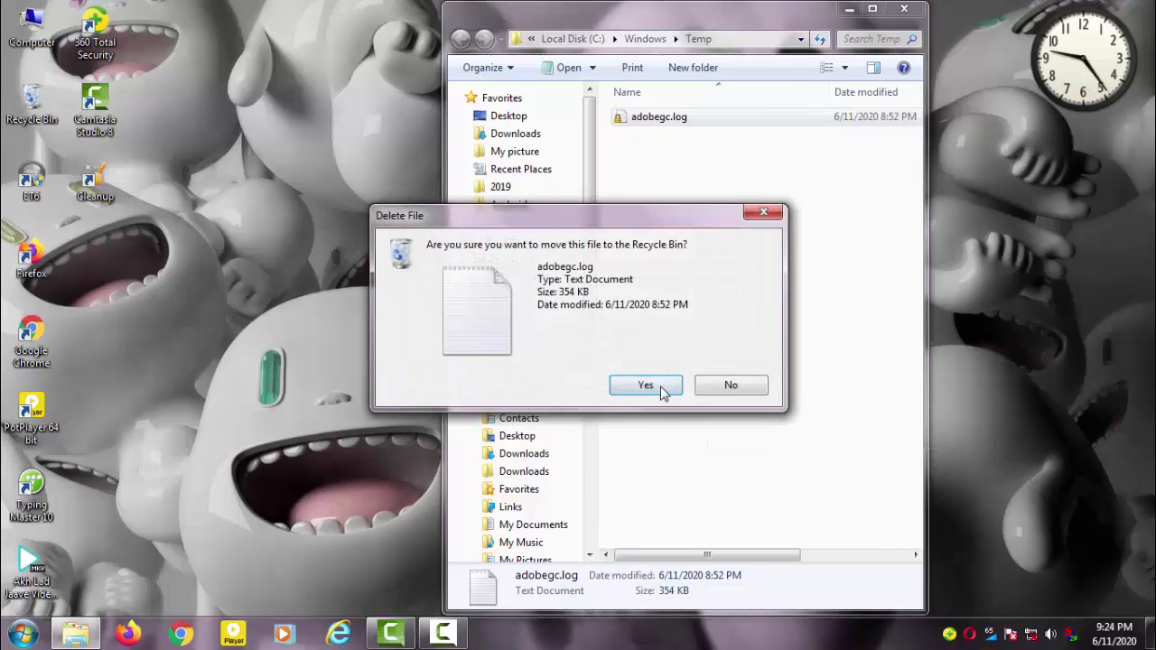
{"action": "left_click", "coordinate": [663, 389]}
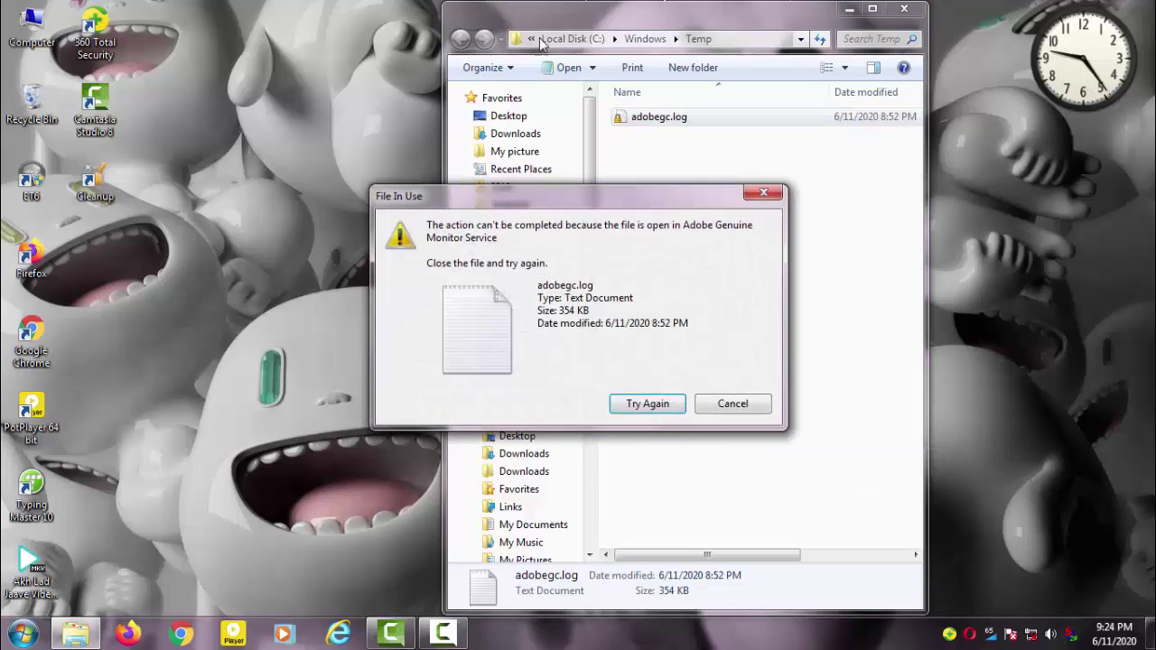
{"action": "left_click", "coordinate": [766, 197]}
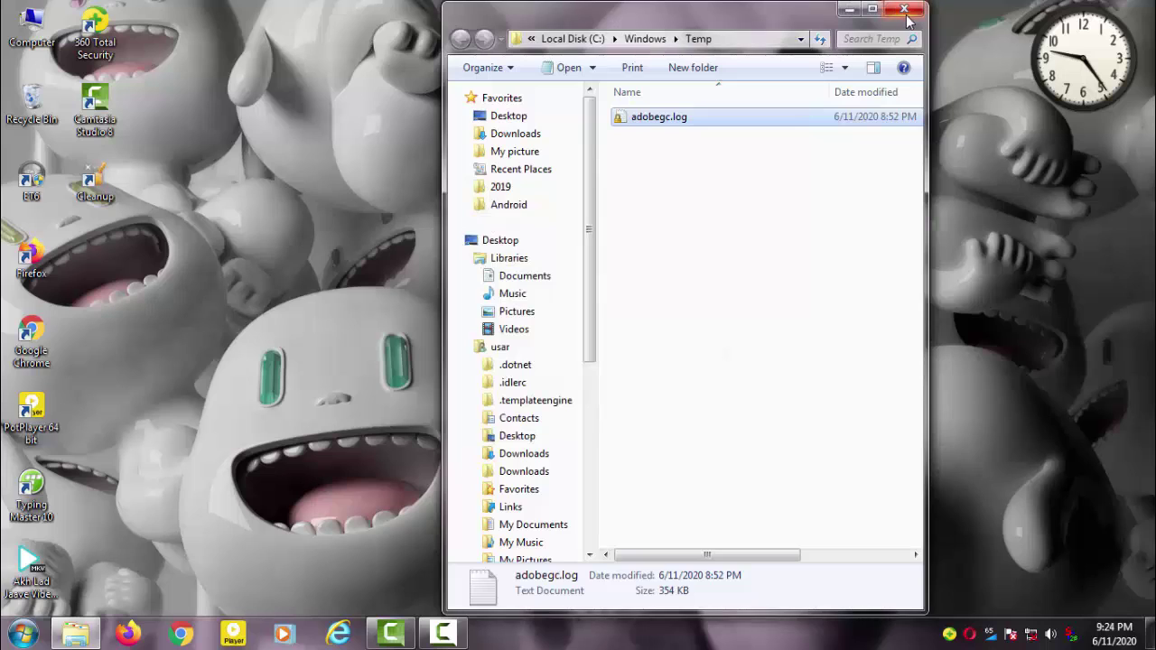
Close the Windows Temp folder window and refresh the desktop
{"action": "left_click", "coordinate": [905, 11]}
{"action": "right_click", "coordinate": [569, 45]}
{"action": "left_click", "coordinate": [641, 96]}
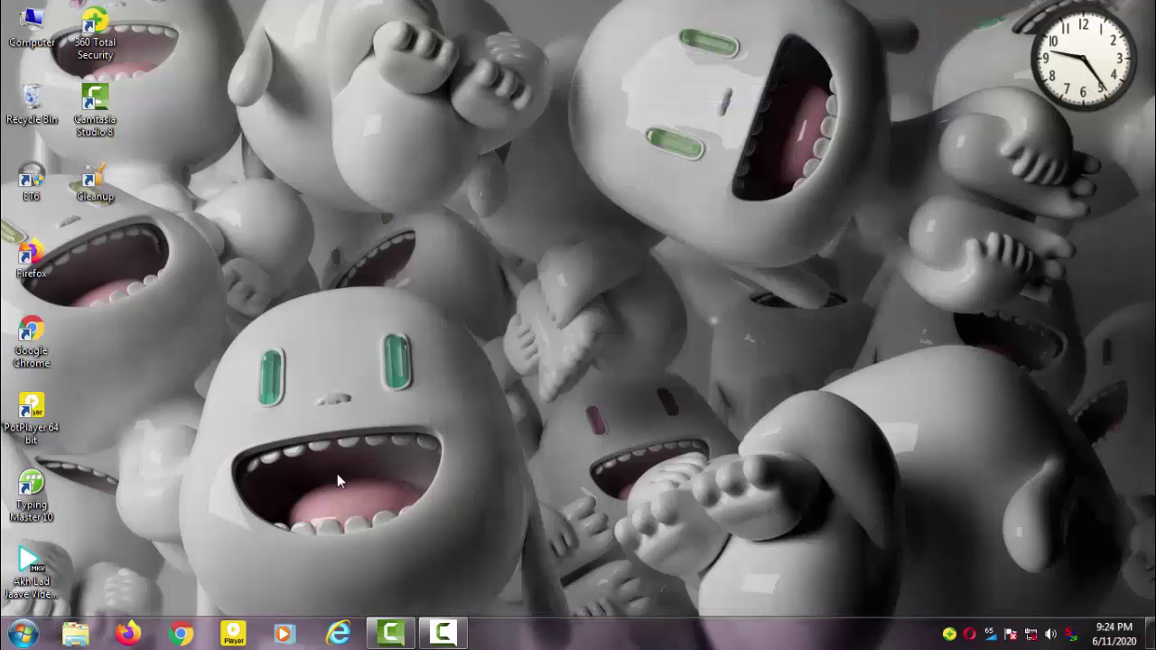
Open the Windows Prefetch folder by running the command prefetch, grant permanent access to it, and look through its files
{"action": "key", "text": "super+r"}
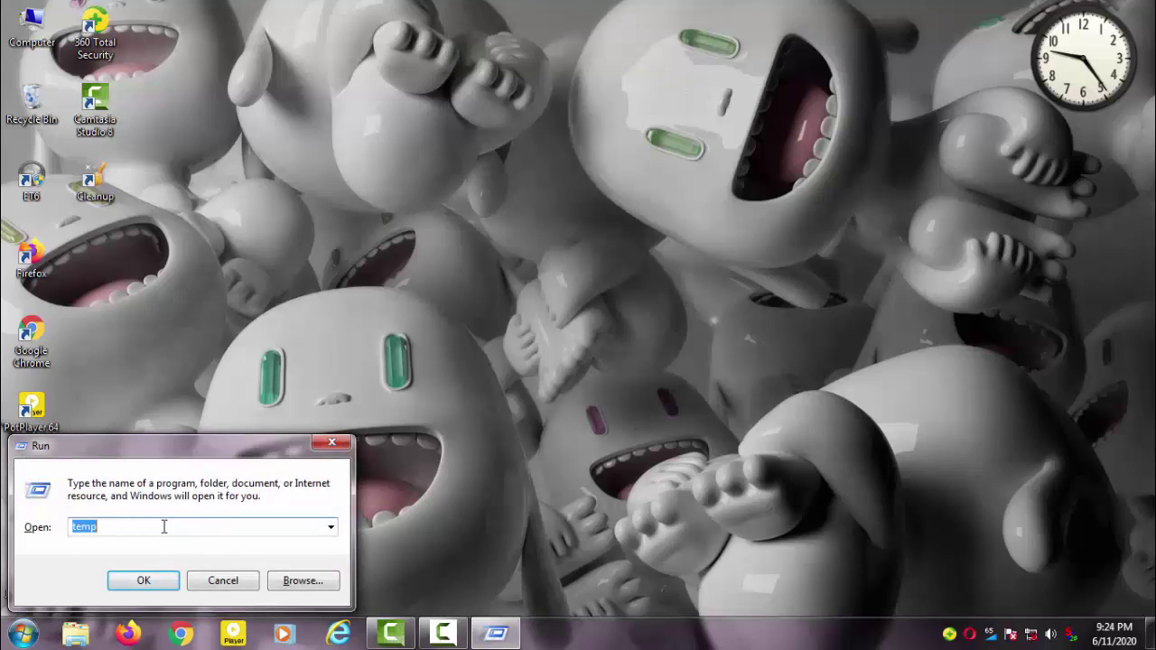
{"action": "type", "text": "pre"}
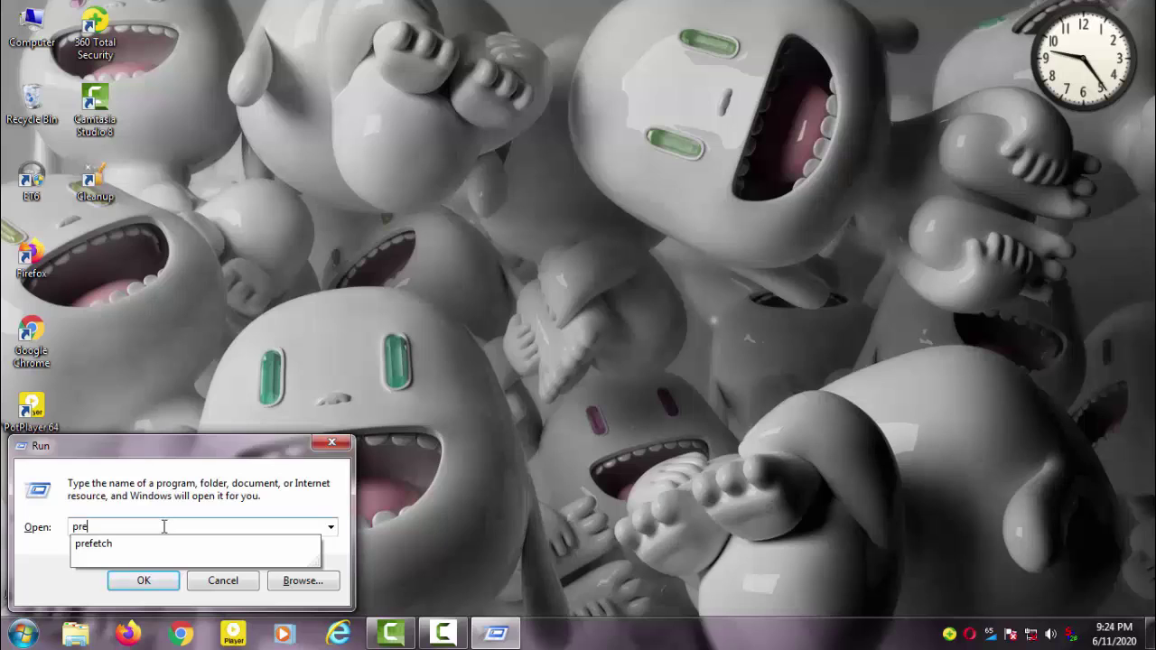
{"action": "type", "text": "fetch"}
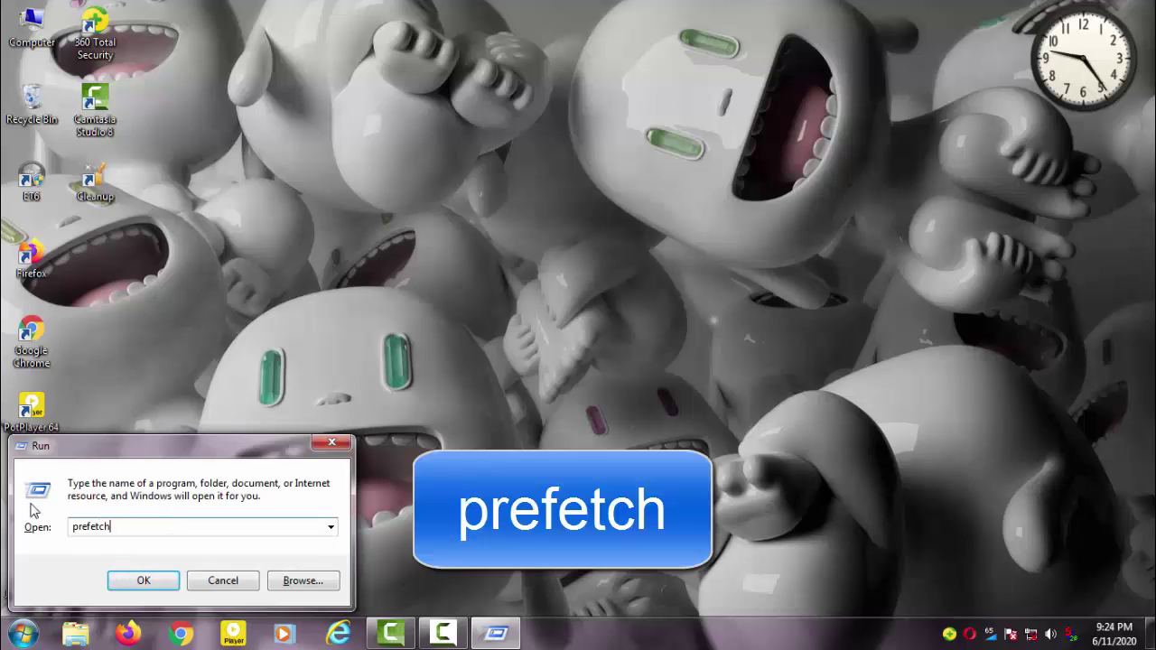
{"action": "left_click", "coordinate": [148, 582]}
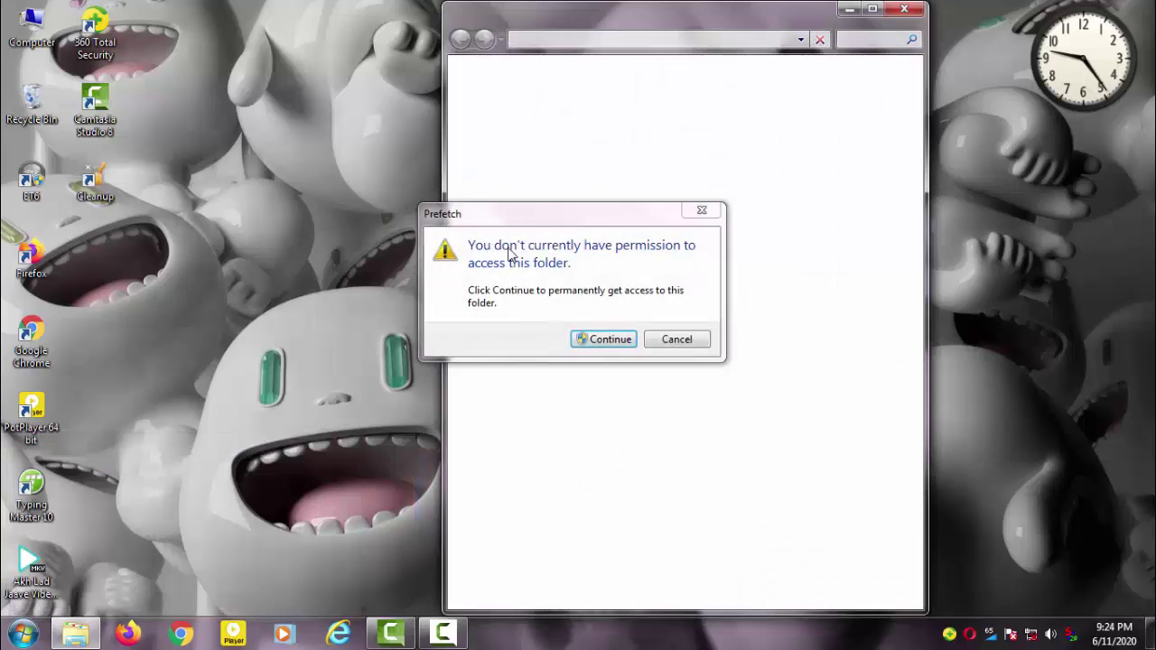
{"action": "left_click", "coordinate": [611, 340]}
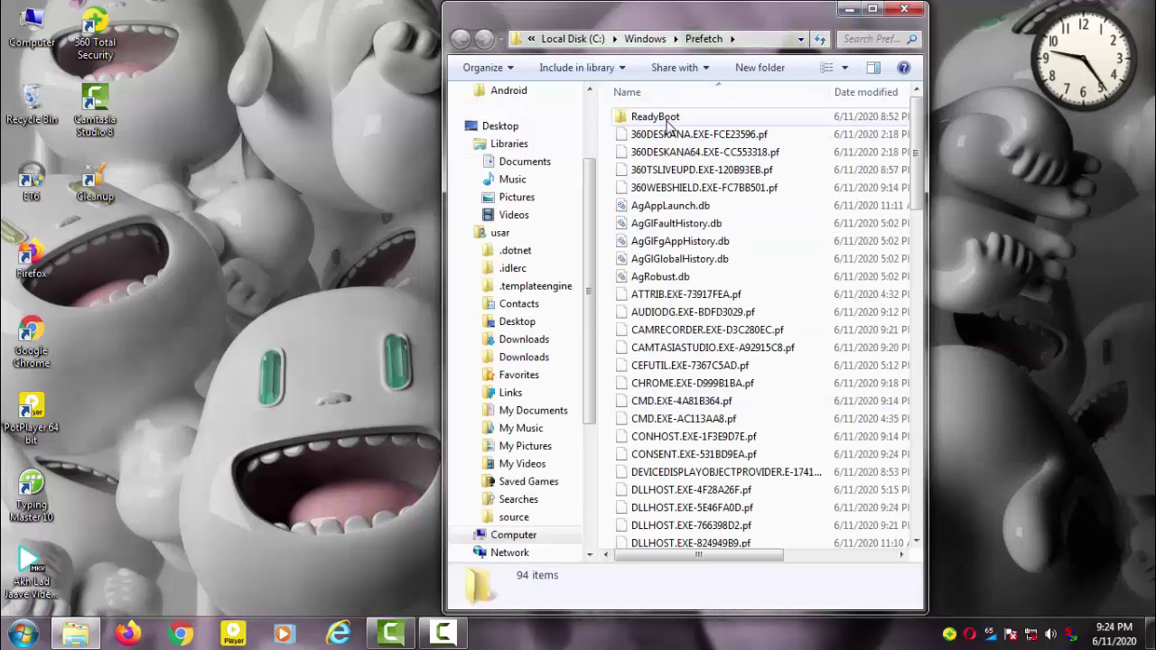
{"action": "scroll", "coordinate": [682, 248], "scroll_direction": "down", "scroll_amount": 15}
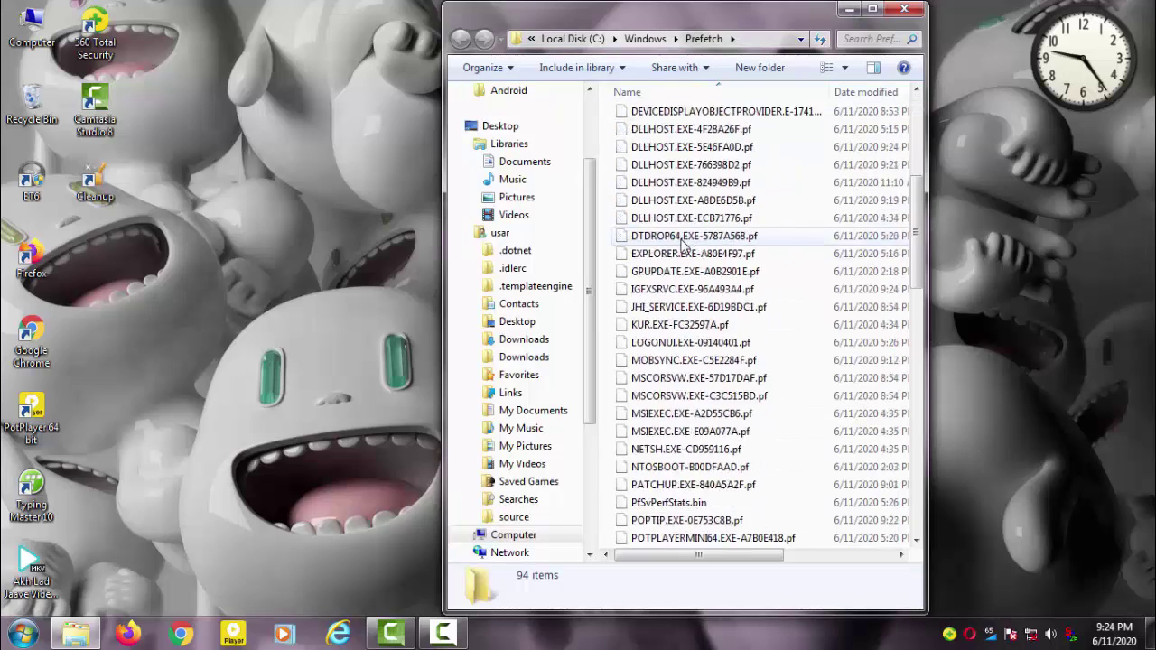
{"action": "scroll", "coordinate": [685, 253], "scroll_direction": "down", "scroll_amount": 10}
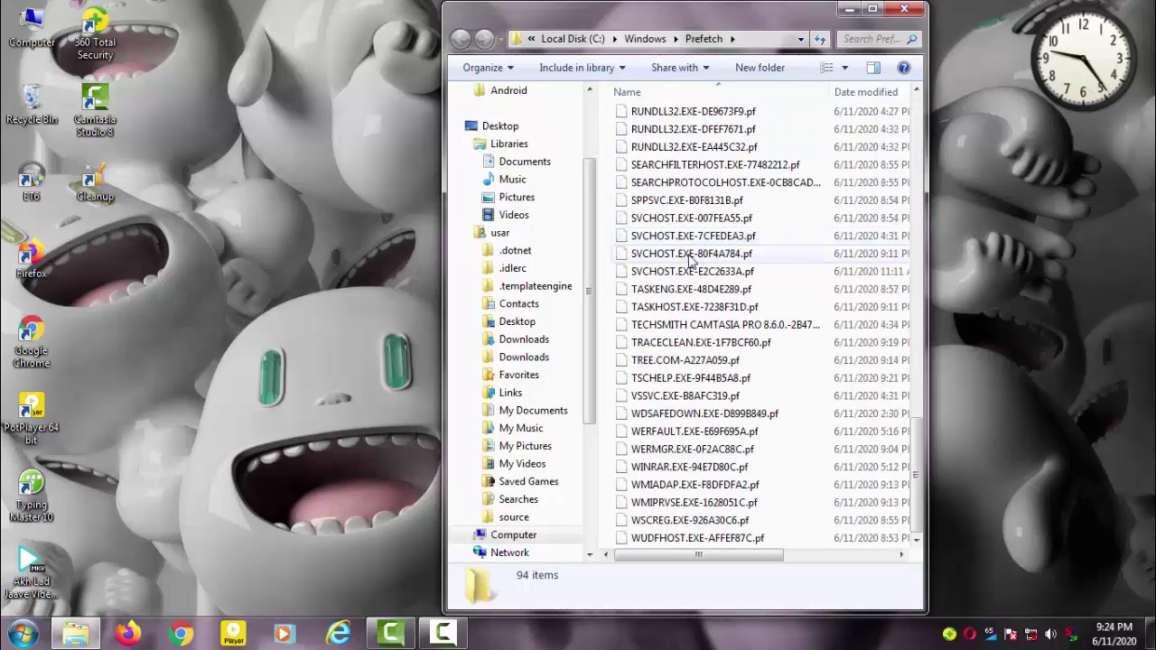
Select all items in the Prefetch folder and move them to the Recycle Bin
{"action": "scroll", "coordinate": [688, 258], "scroll_direction": "up", "scroll_amount": 20}
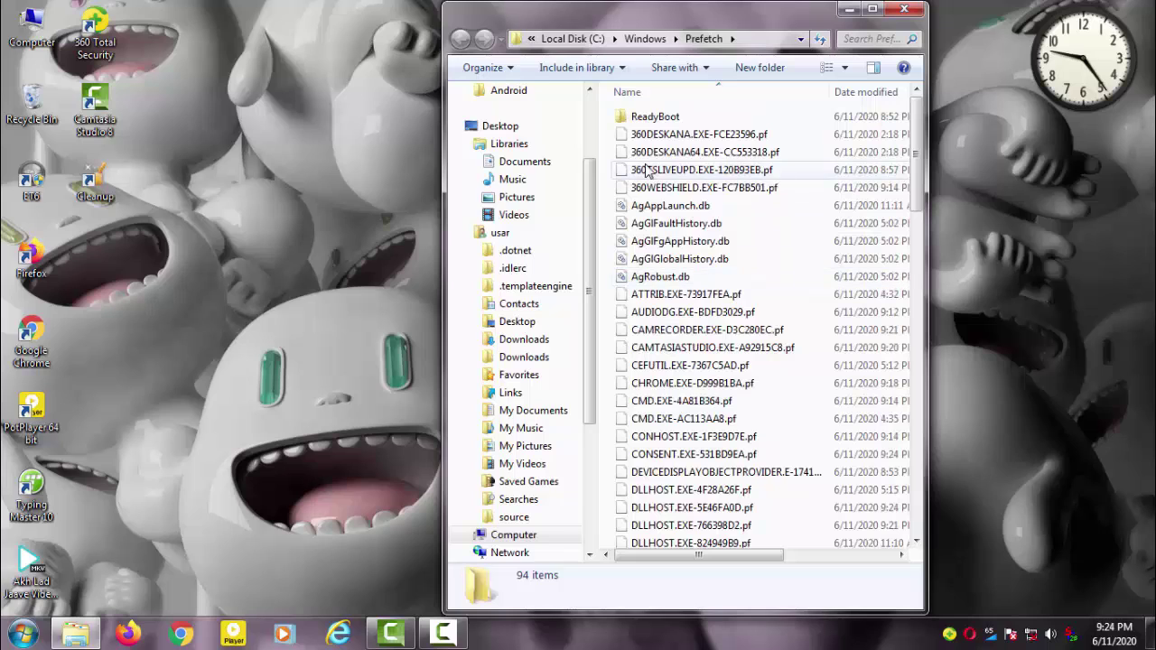
{"action": "left_click_drag", "start_coordinate": [611, 110], "coordinate": [739, 586]}
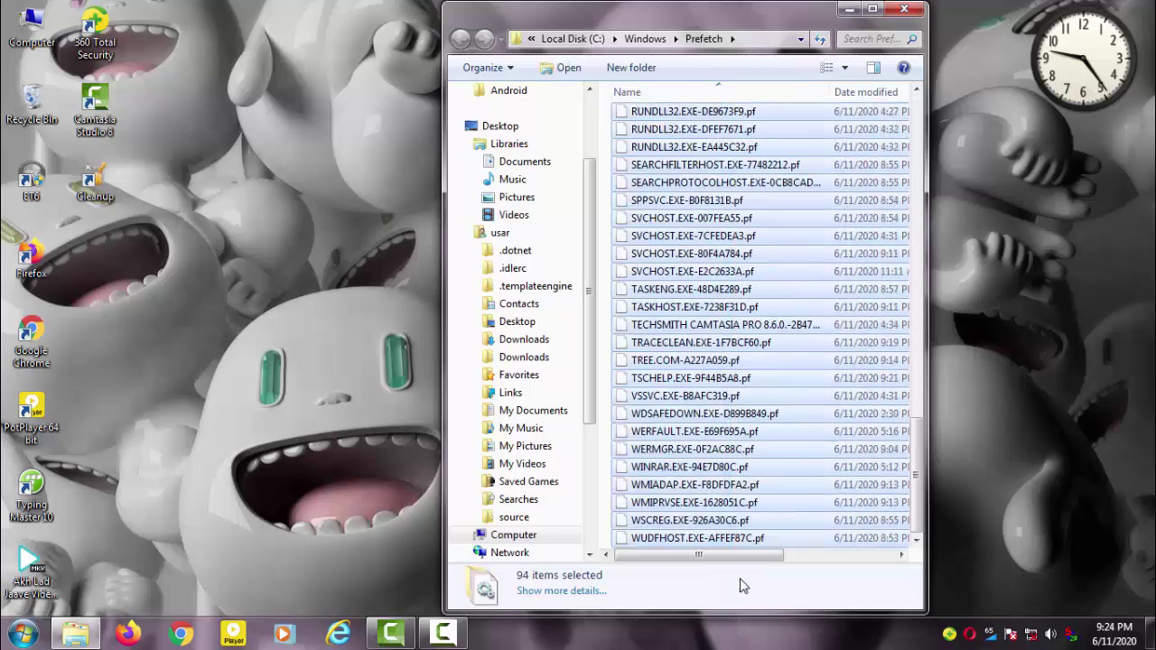
{"action": "right_click", "coordinate": [715, 538]}
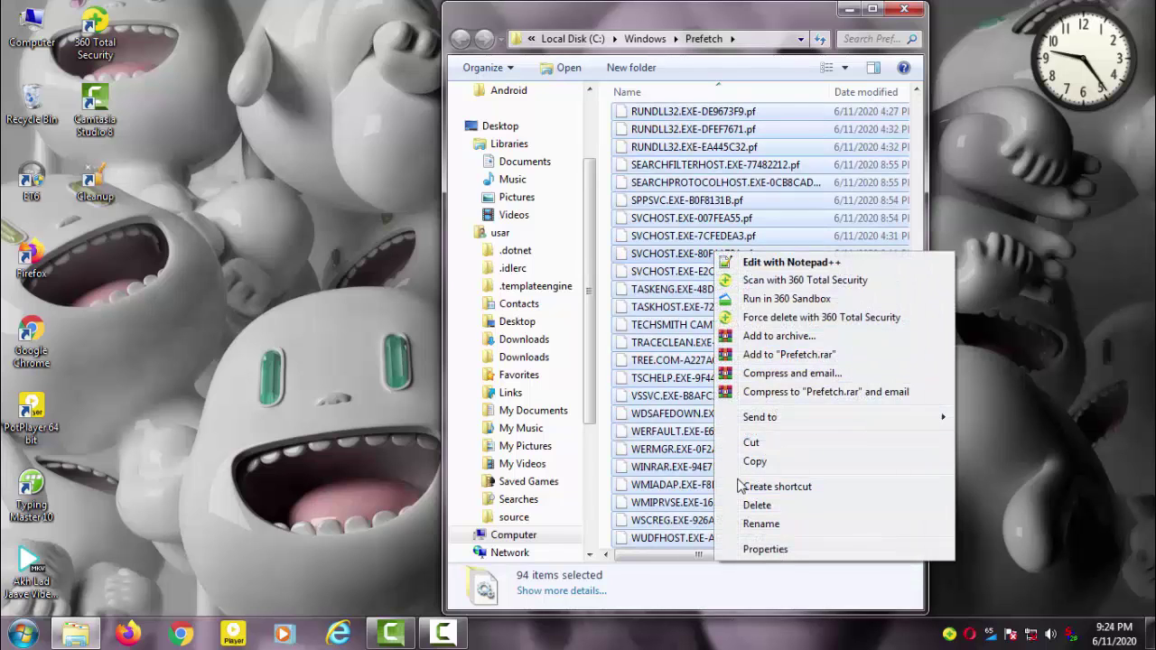
{"action": "left_click", "coordinate": [747, 506]}
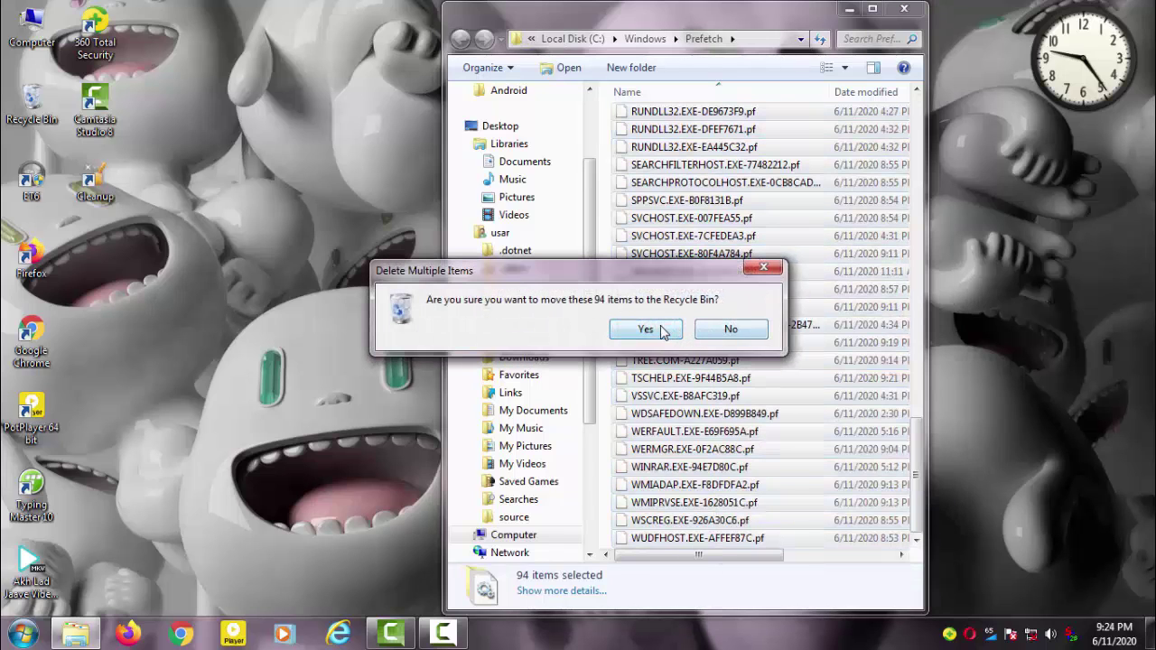
{"action": "left_click", "coordinate": [644, 330]}
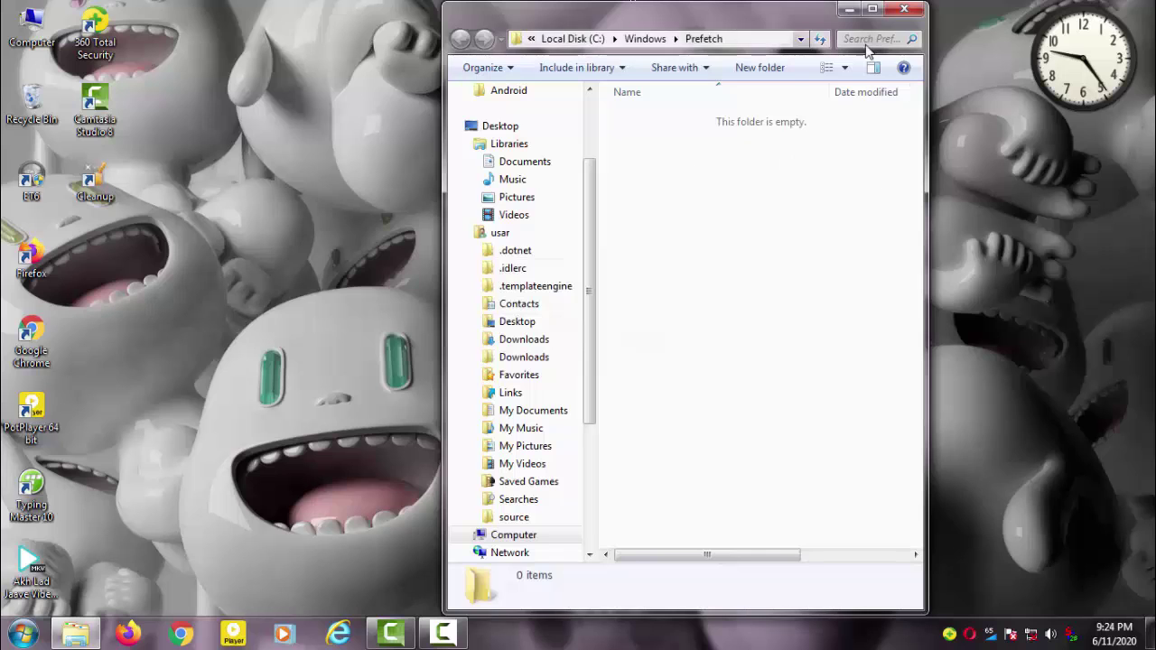
Close the Prefetch folder window and refresh the desktop
{"action": "left_click", "coordinate": [904, 9]}
{"action": "right_click", "coordinate": [268, 3]}
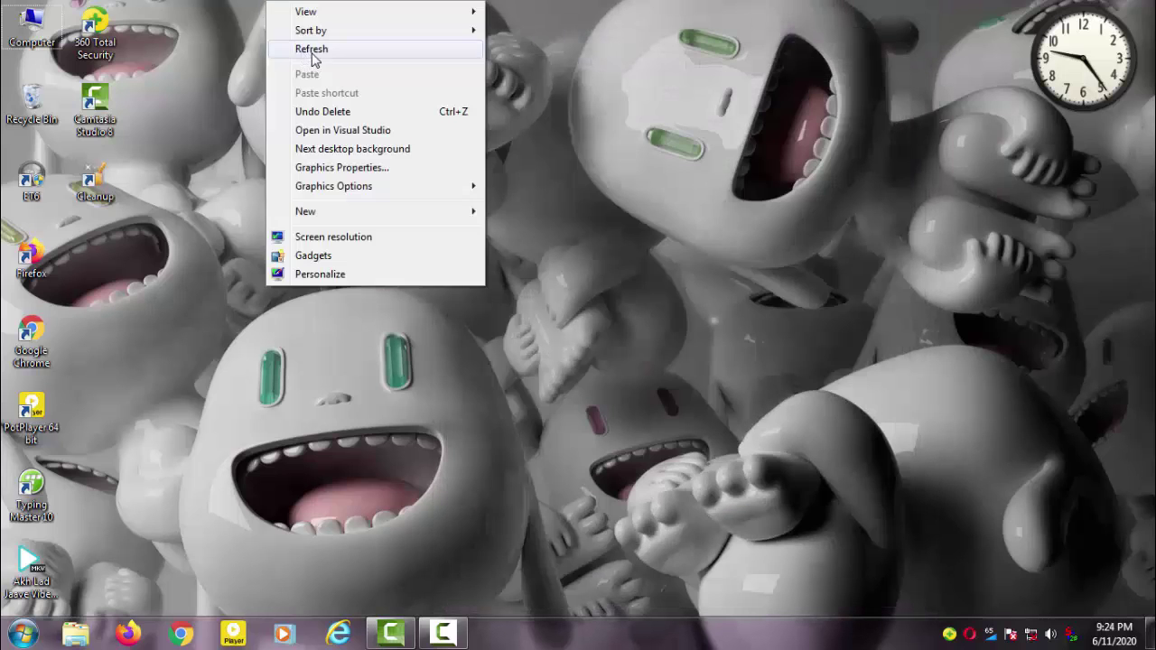
{"action": "left_click", "coordinate": [312, 50]}
Open Disk Cleanup by running the command cleanmgr from the Run dialog
{"action": "left_click", "coordinate": [24, 635]}
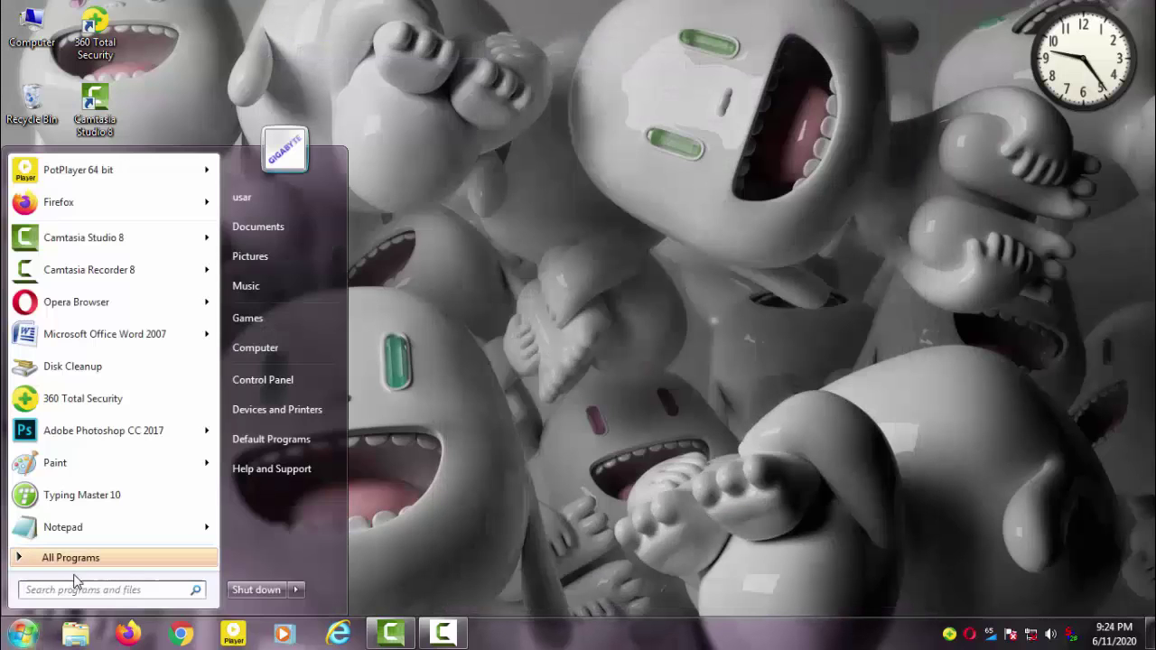
{"action": "left_click", "coordinate": [296, 487]}
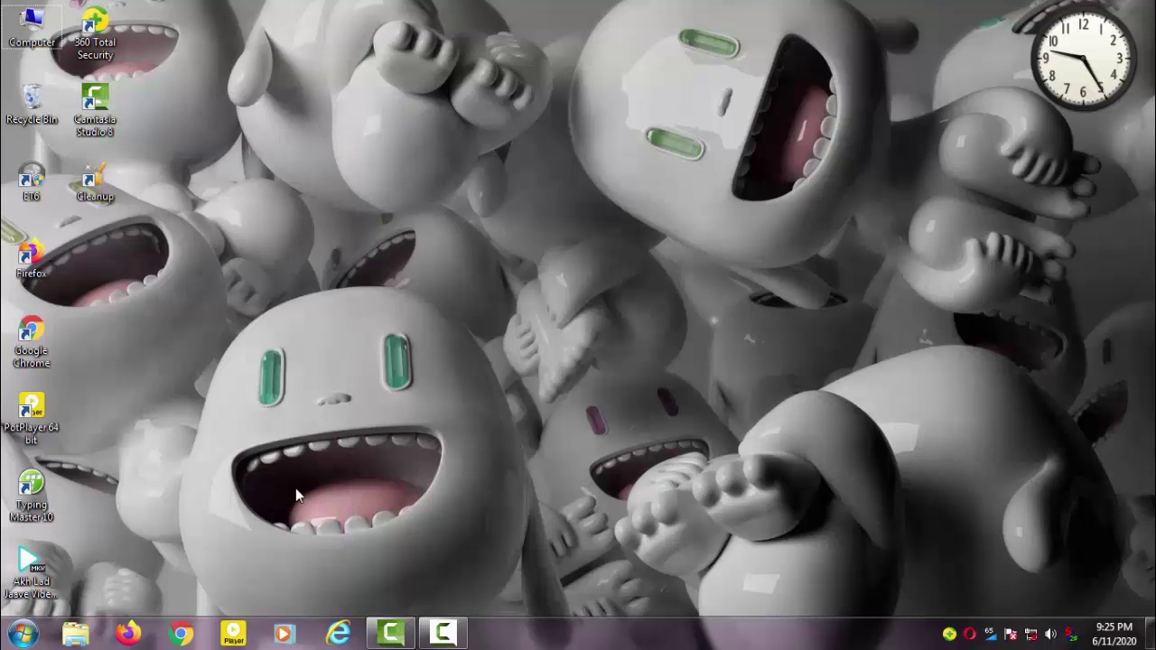
{"action": "key", "text": "super+r"}
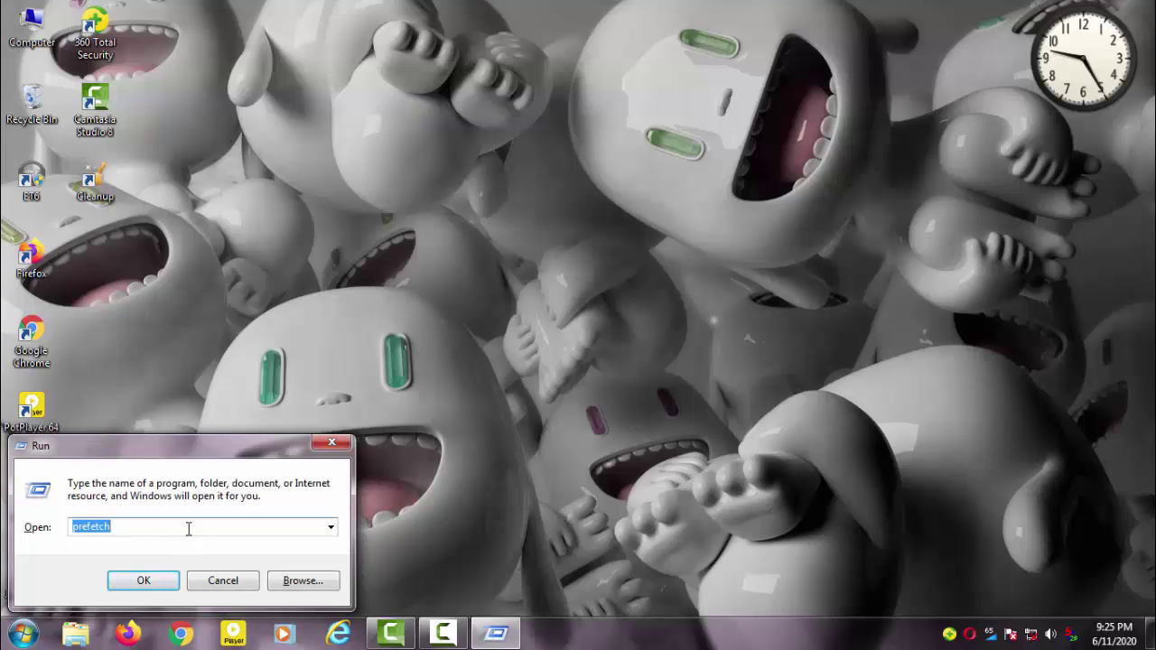
{"action": "type", "text": "cleanm"}
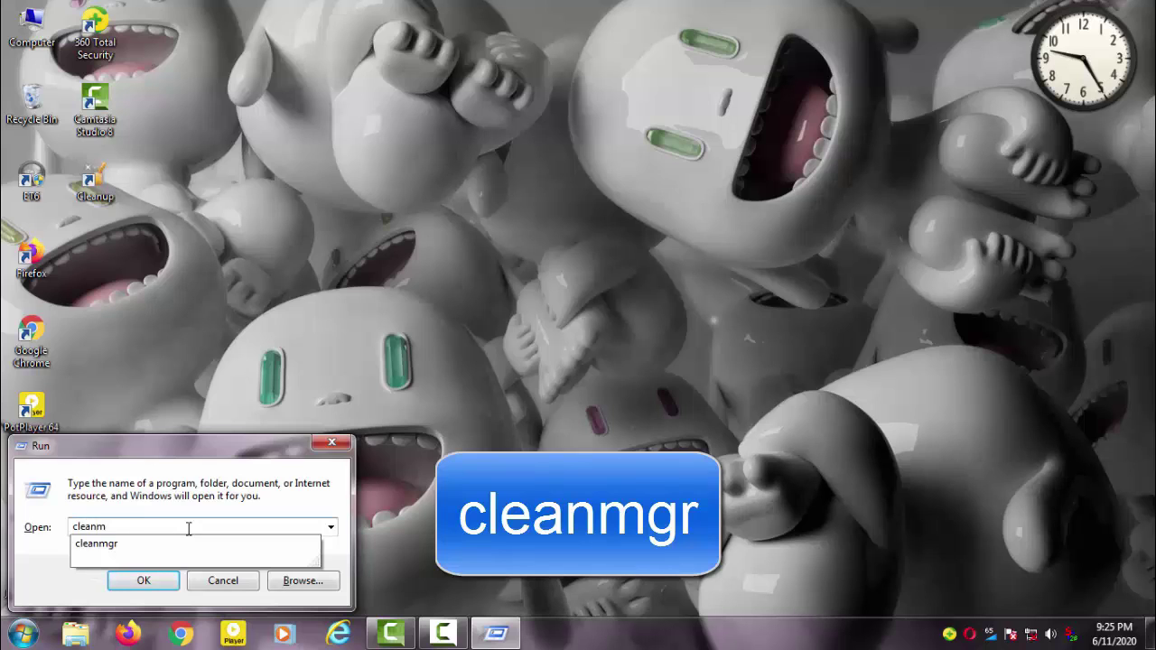
{"action": "type", "text": "gr"}
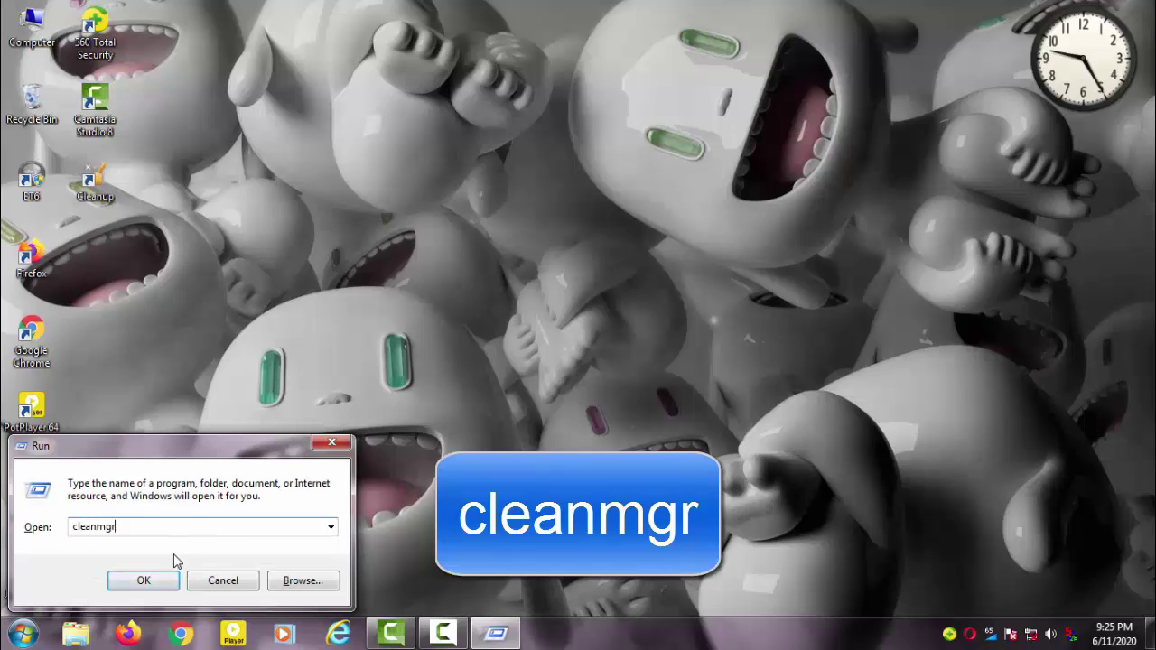
{"action": "left_click", "coordinate": [144, 581]}
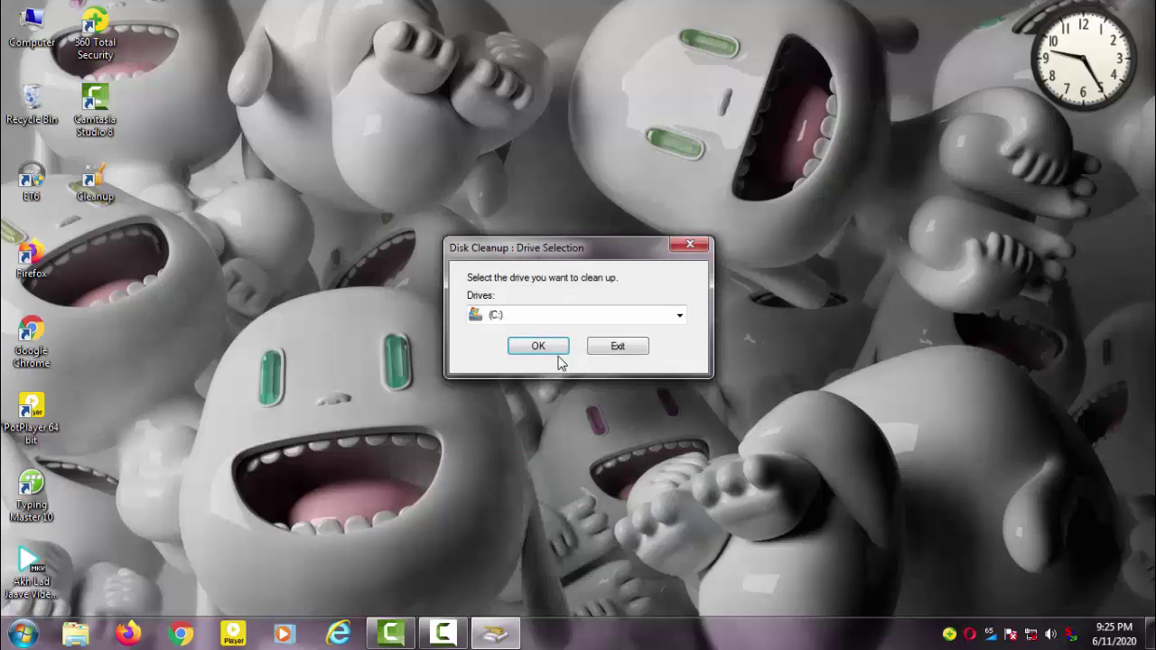
Choose drive (C:) as the drive to clean up and start the scan
{"action": "left_click", "coordinate": [680, 315]}
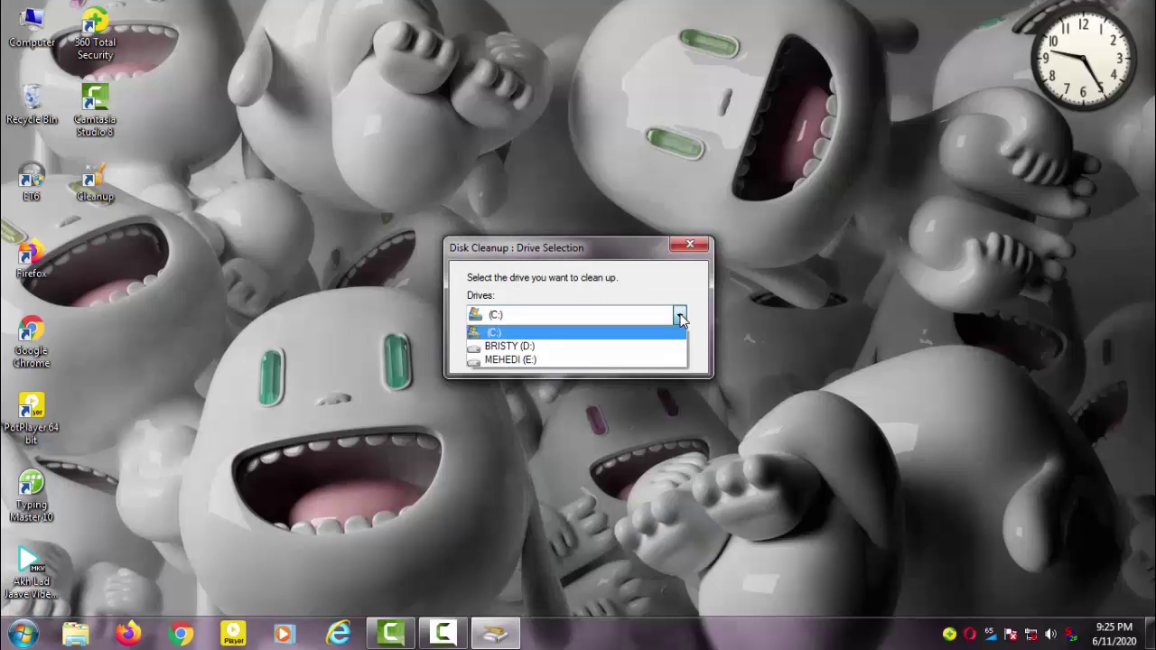
{"action": "left_click", "coordinate": [610, 332]}
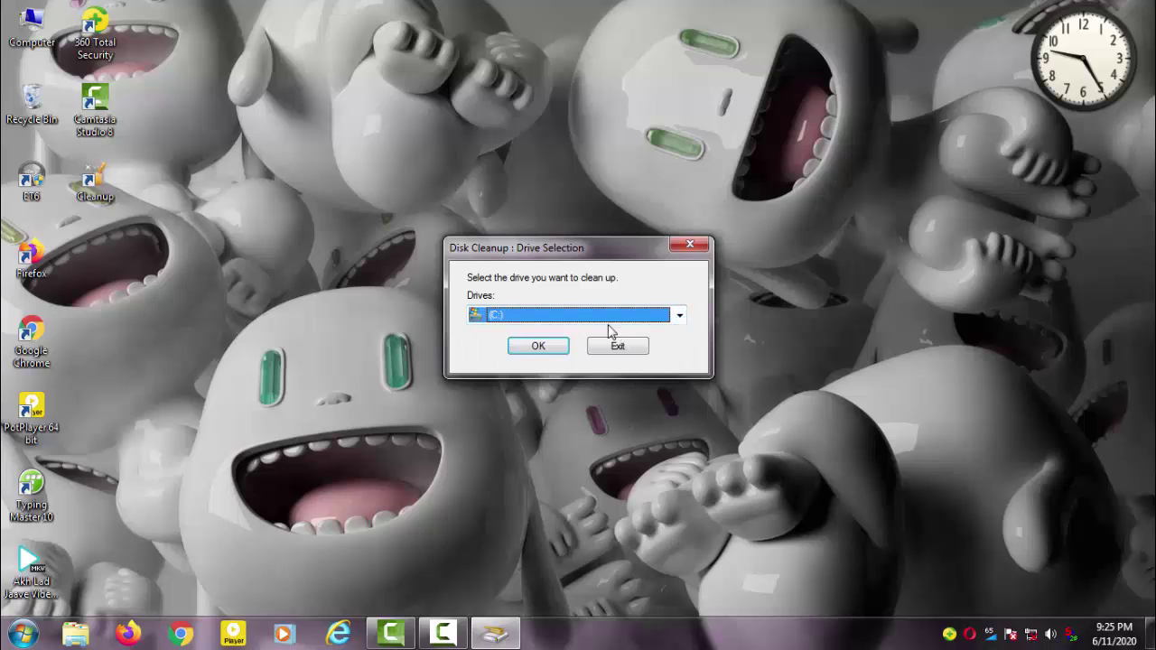
{"action": "left_click", "coordinate": [550, 348]}
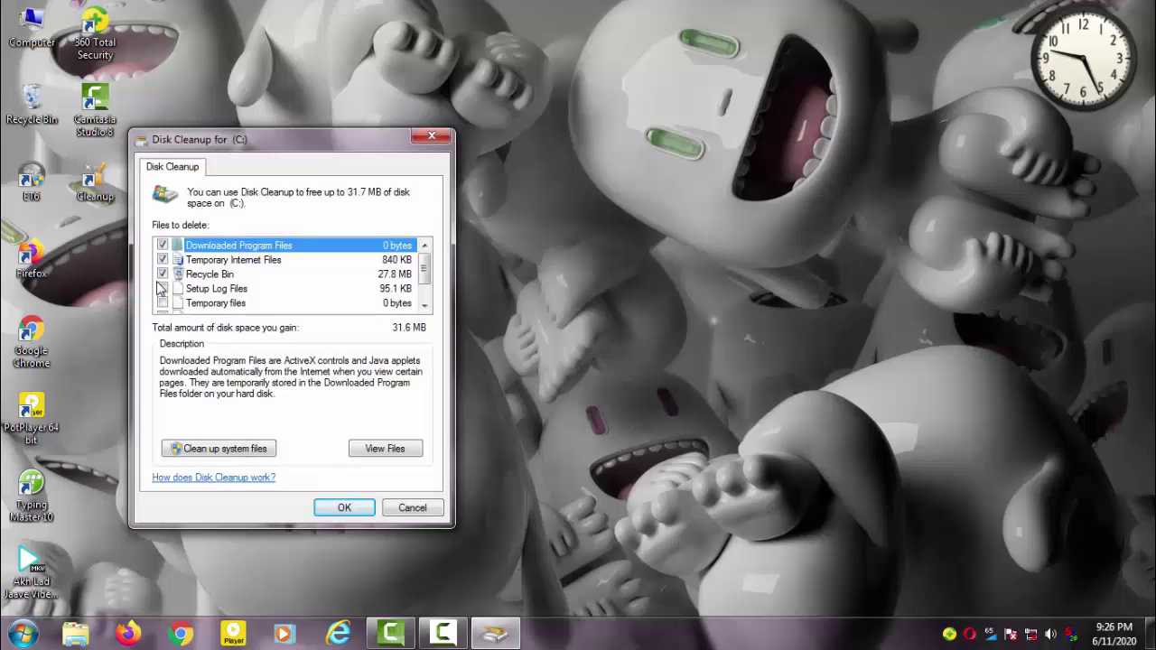
Mark all file categories for drive (C:), including Setup Log Files, Temporary files, Thumbnails and archived Windows error reports, and delete them
{"action": "scroll", "coordinate": [186, 308], "scroll_direction": "down", "scroll_amount": 1}
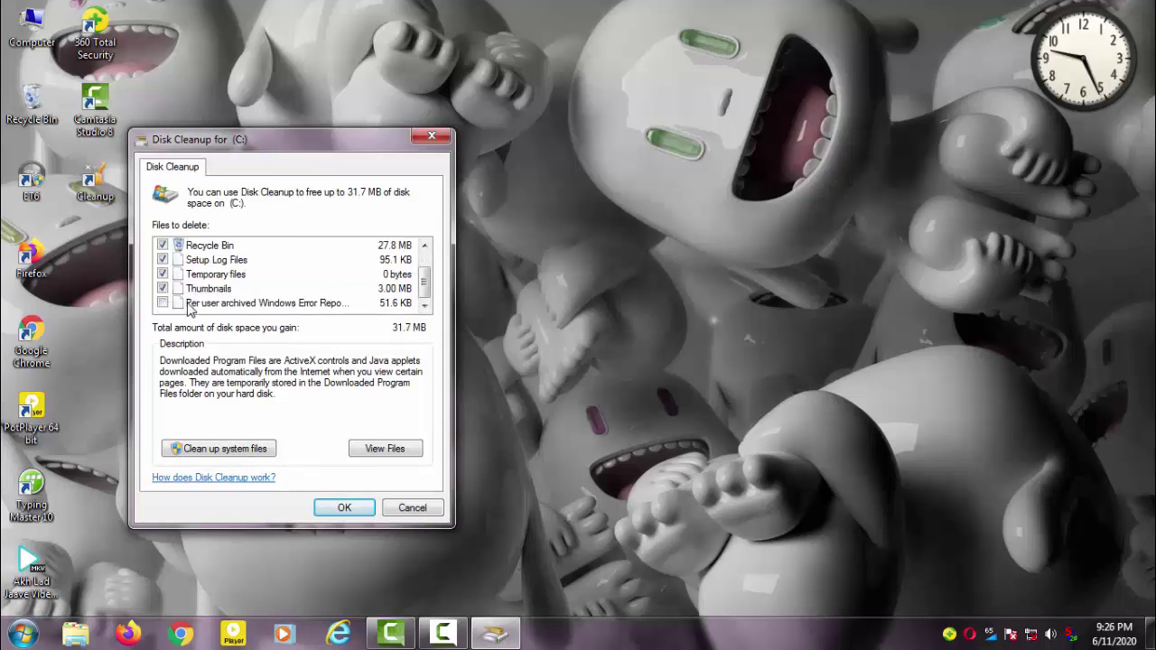
{"action": "left_click", "coordinate": [344, 508]}
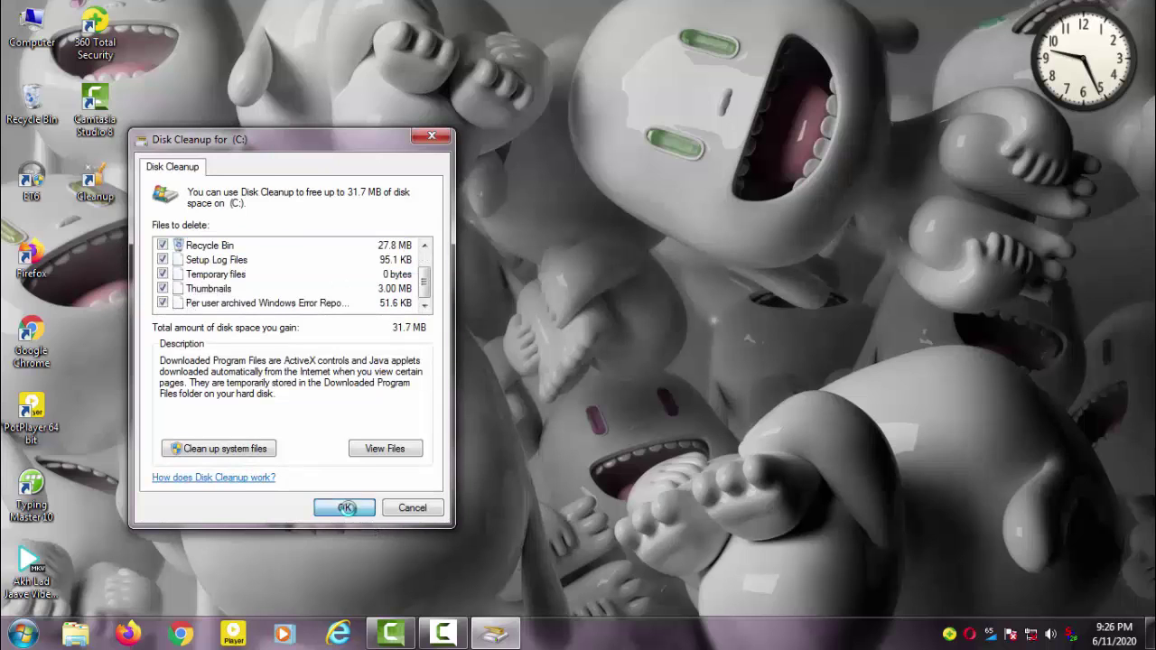
{"action": "left_click", "coordinate": [603, 327]}
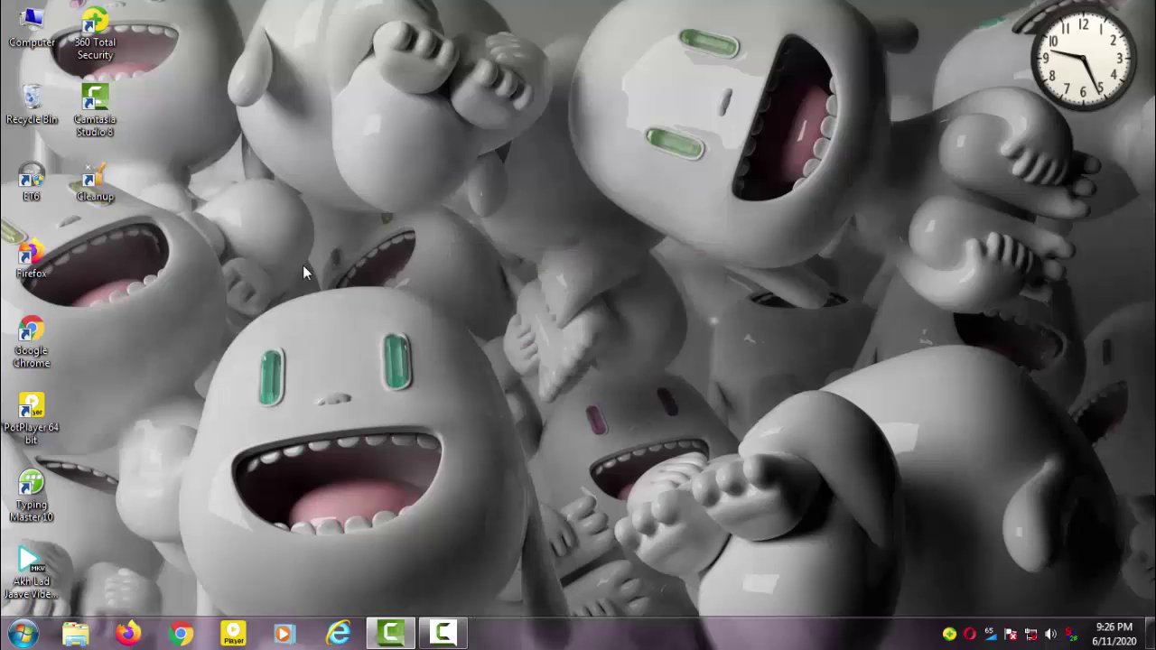
Reopen Disk Cleanup's drive selection by running cleanmgr from the Run dialog again
{"action": "left_click", "coordinate": [22, 635]}
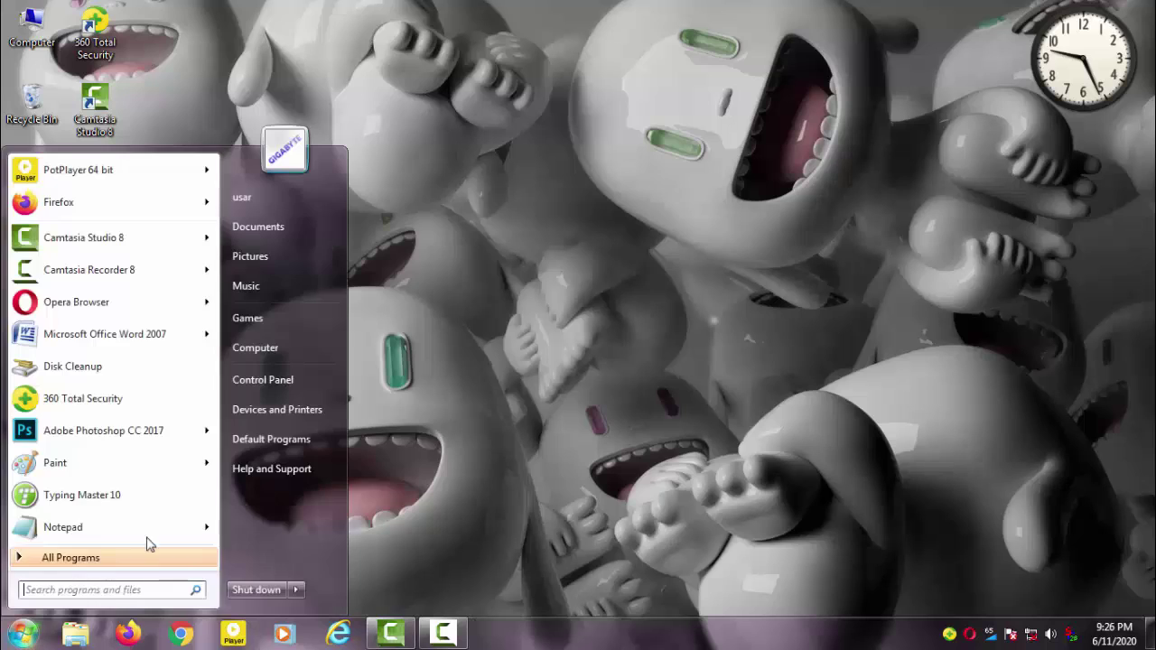
{"action": "left_click", "coordinate": [396, 384]}
{"action": "key", "text": "super+r"}
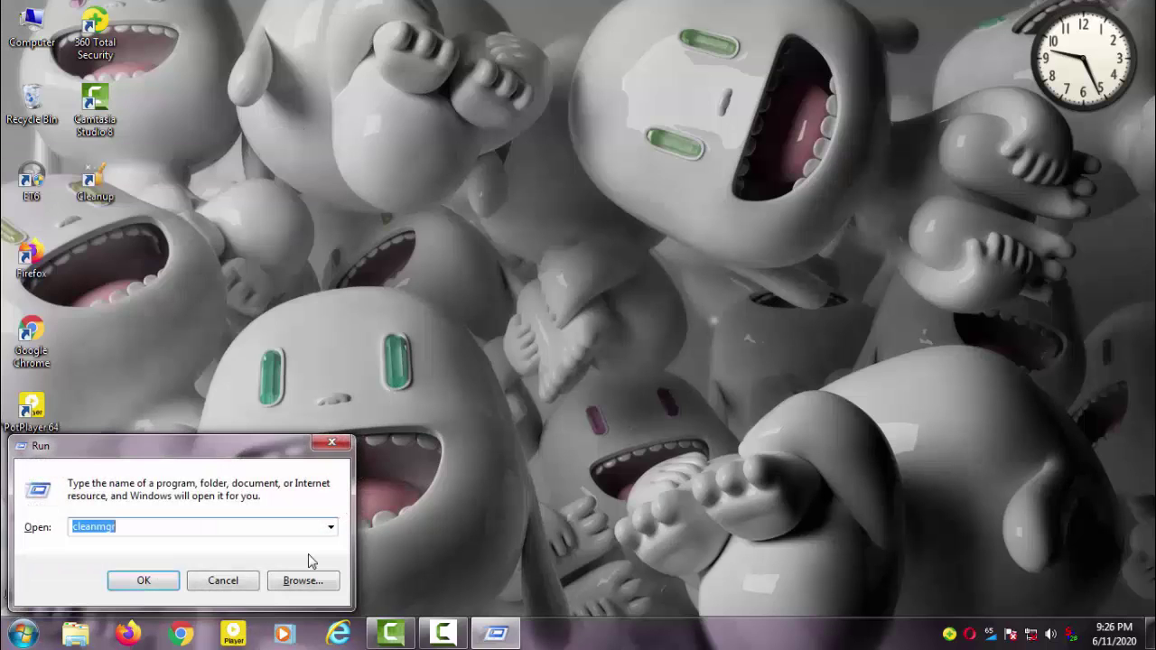
{"action": "left_click", "coordinate": [331, 527]}
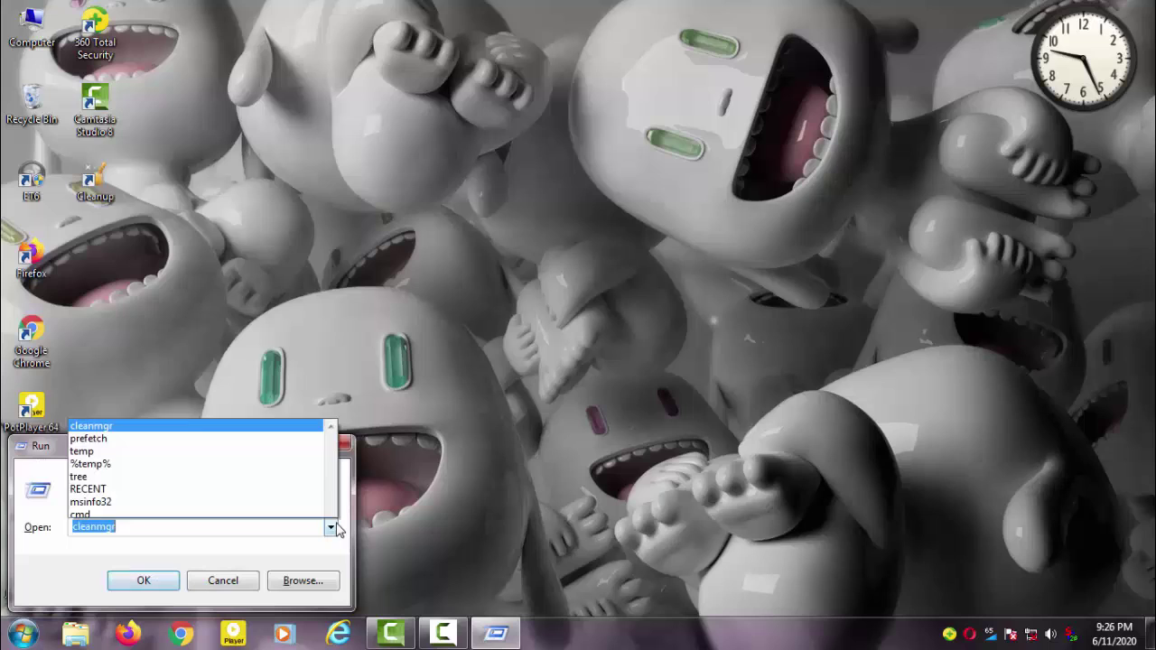
{"action": "left_click", "coordinate": [258, 517]}
{"action": "double_click", "coordinate": [231, 523]}
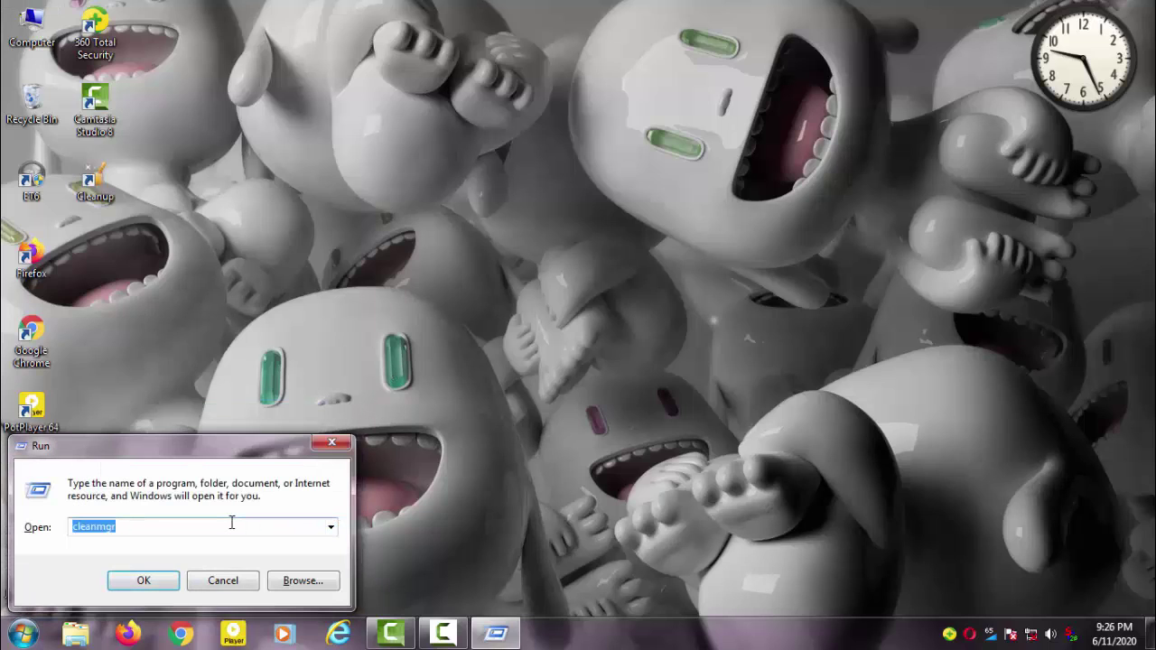
{"action": "left_click", "coordinate": [127, 569]}
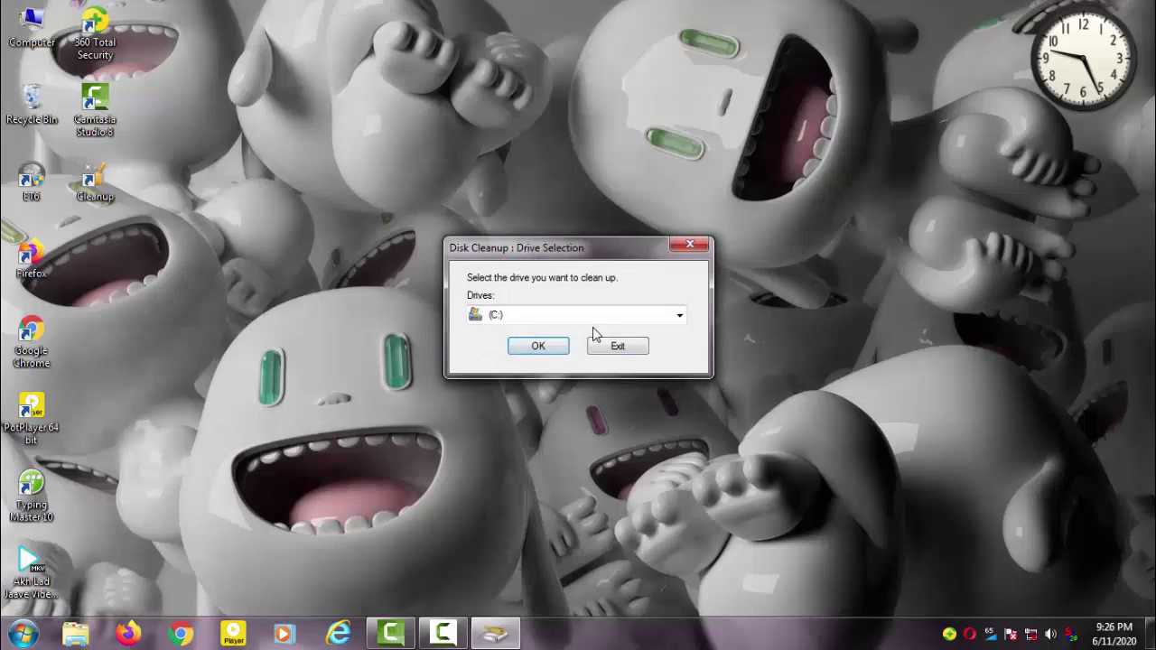
Select drive (D:) as the cleanup target and close the drive selection without starting a cleanup
{"action": "left_click", "coordinate": [679, 315]}
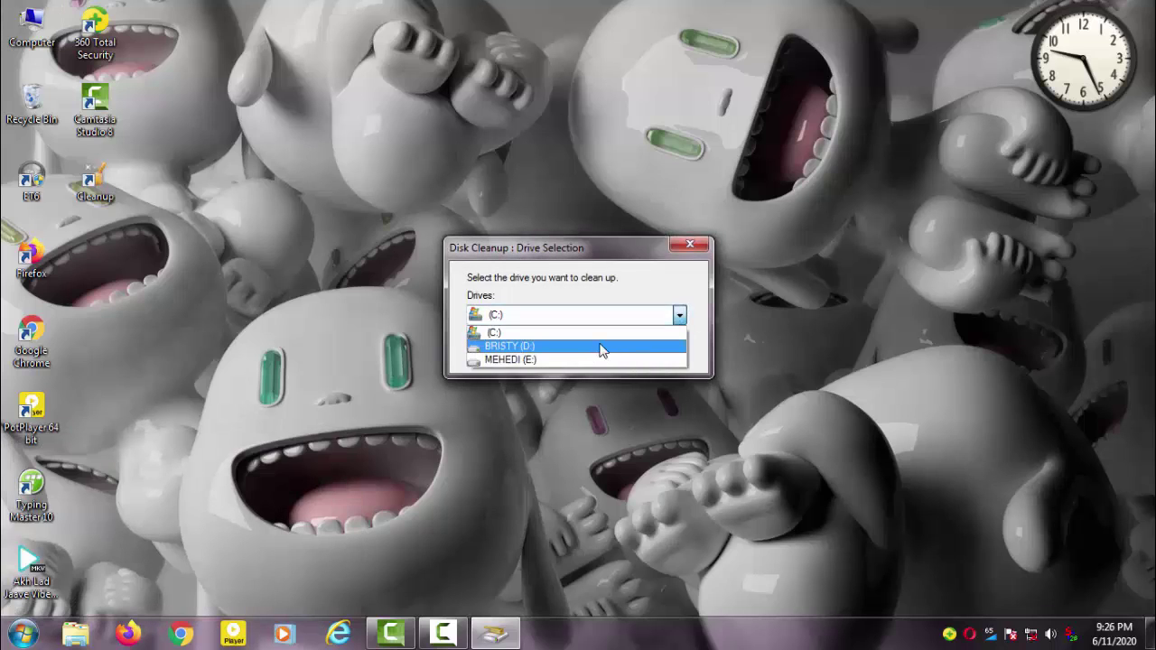
{"action": "left_click", "coordinate": [602, 349]}
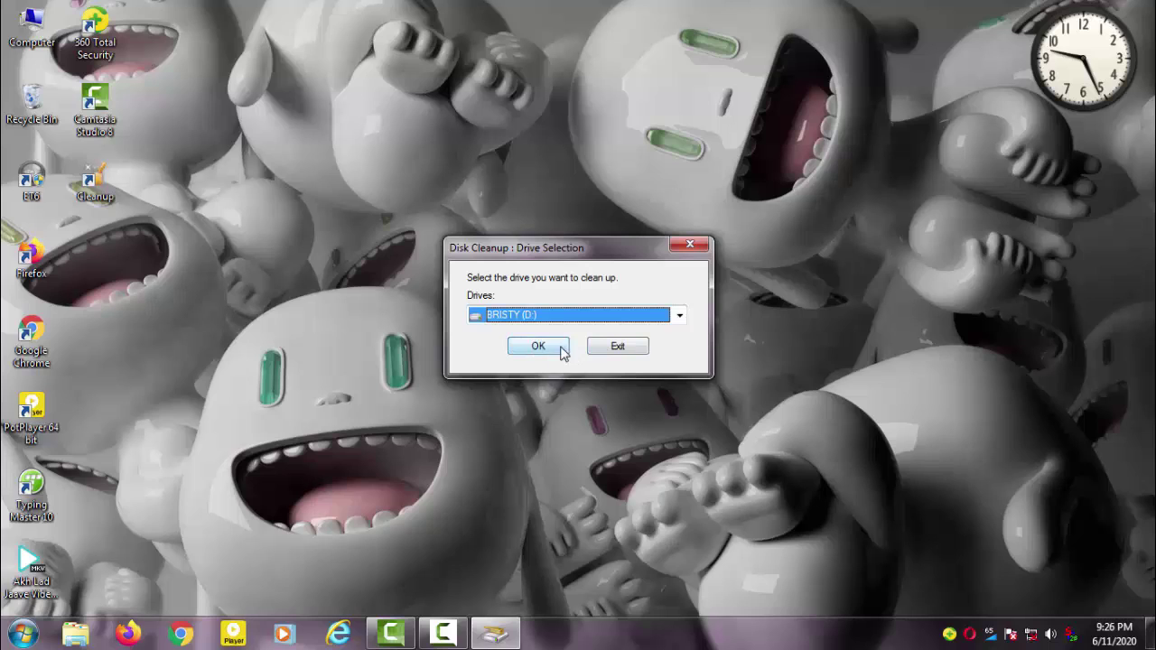
{"action": "left_click", "coordinate": [688, 247]}
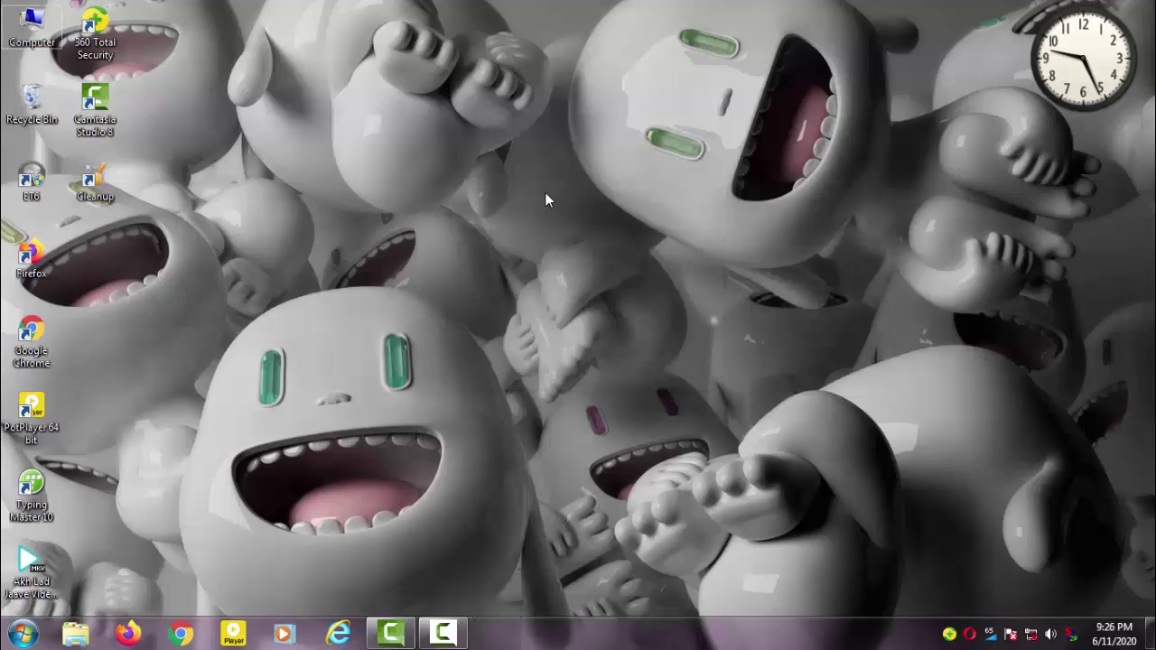
Refresh the desktop and open the Recent folder by running the command recent from the Run dialog
{"action": "right_click", "coordinate": [545, 192]}
{"action": "left_click", "coordinate": [569, 242]}
{"action": "key", "text": "super+r"}
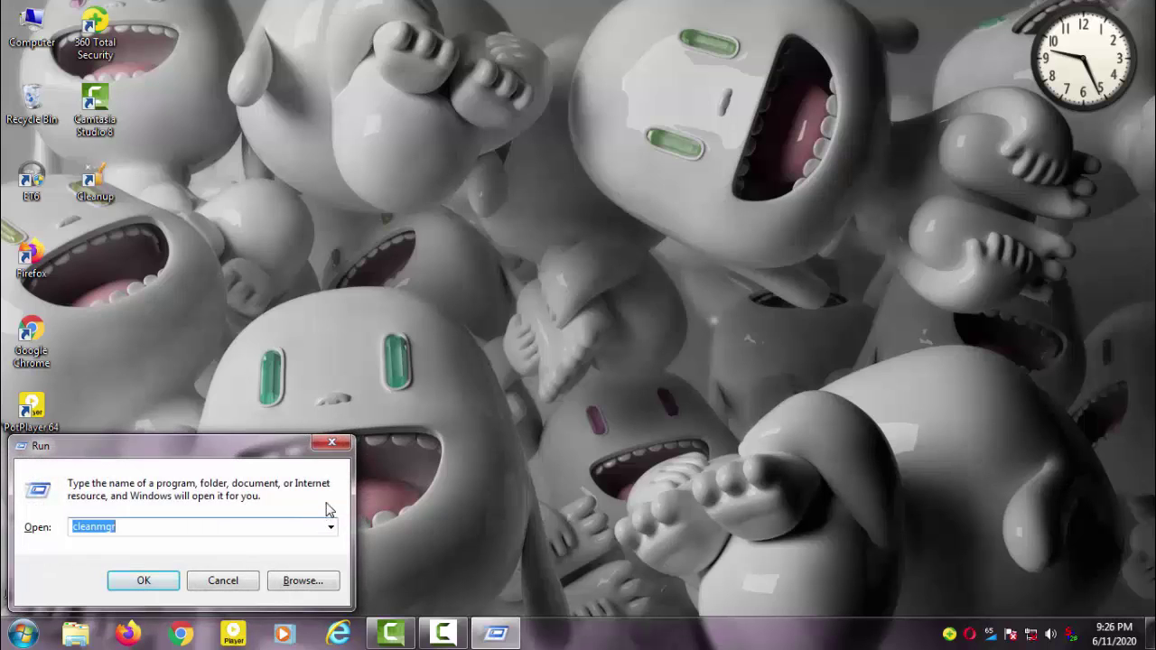
{"action": "type", "text": "re"}
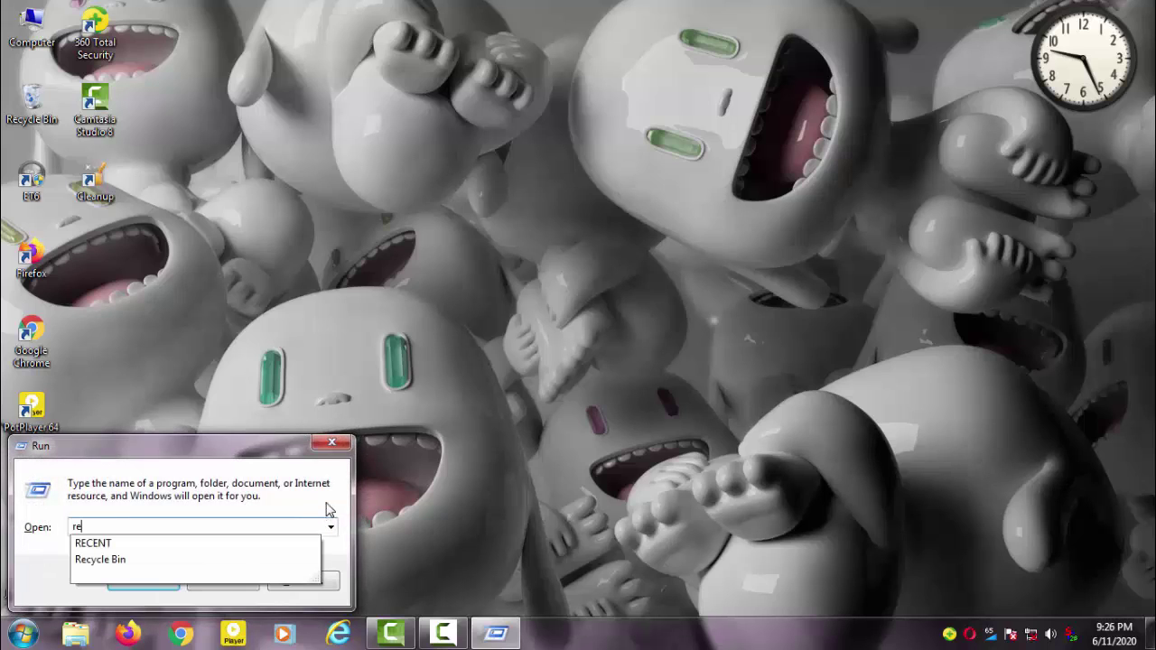
{"action": "type", "text": "cent"}
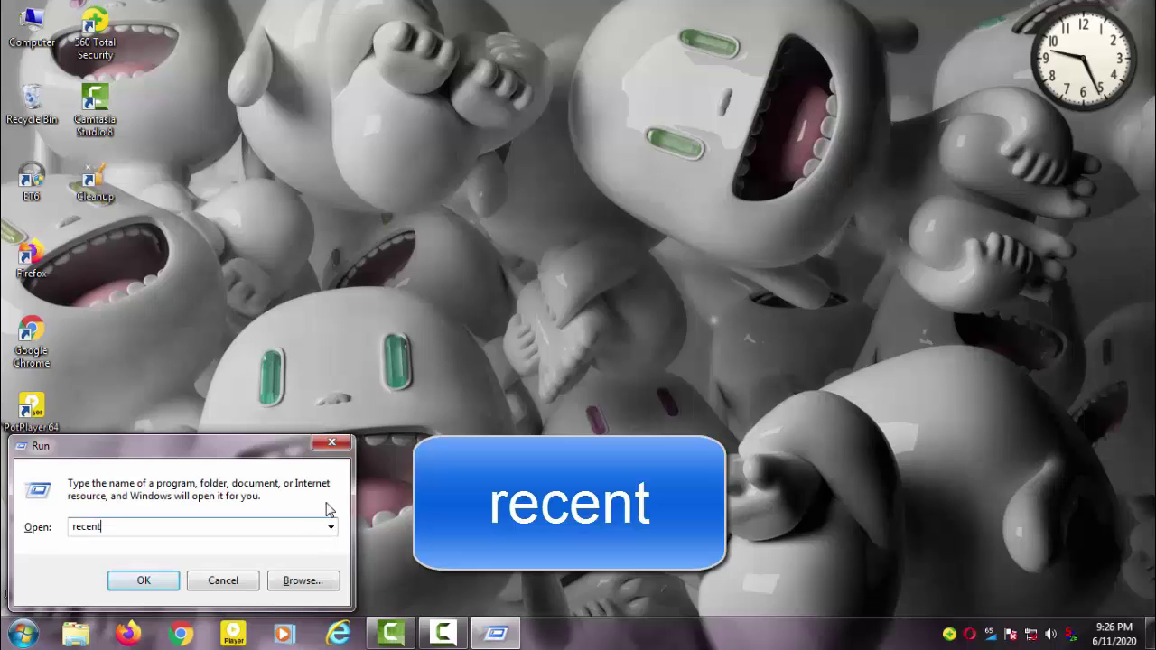
{"action": "left_click", "coordinate": [144, 580]}
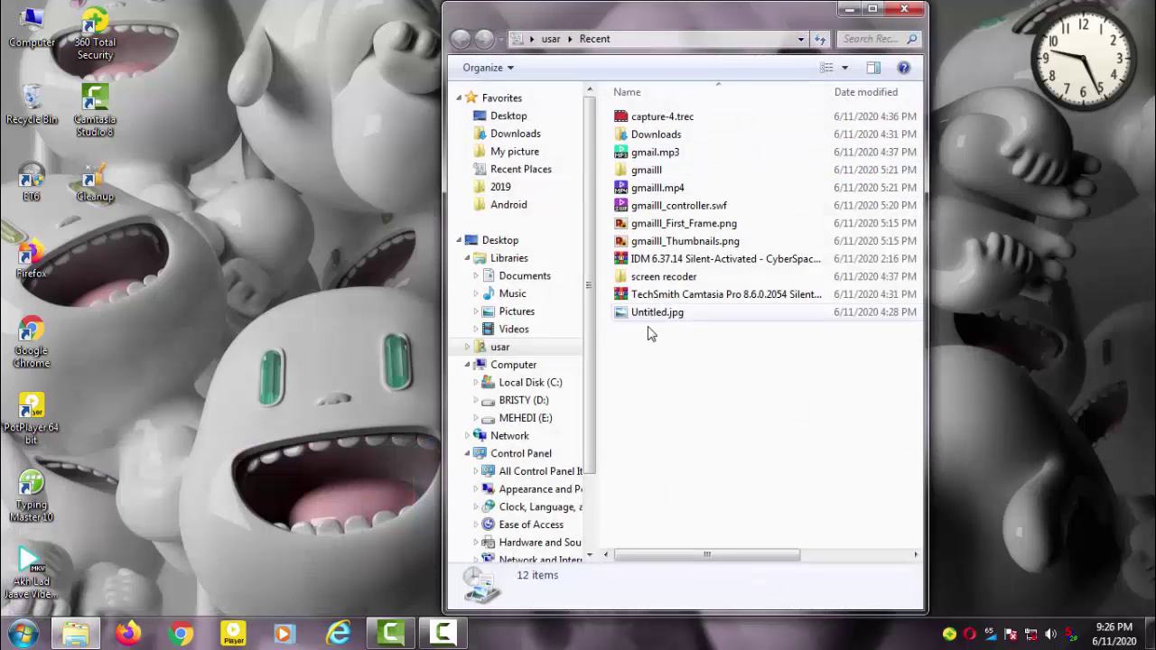
Select all items in the Recent folder and delete them
{"action": "left_click_drag", "start_coordinate": [650, 395], "coordinate": [691, 87]}
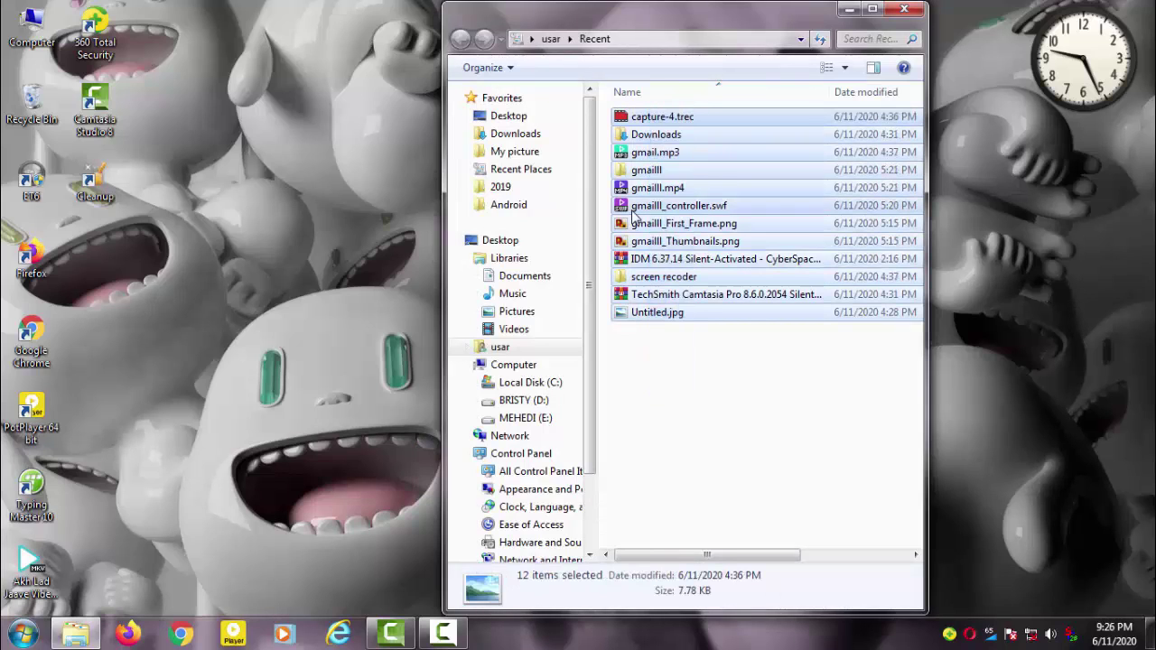
{"action": "right_click", "coordinate": [692, 206]}
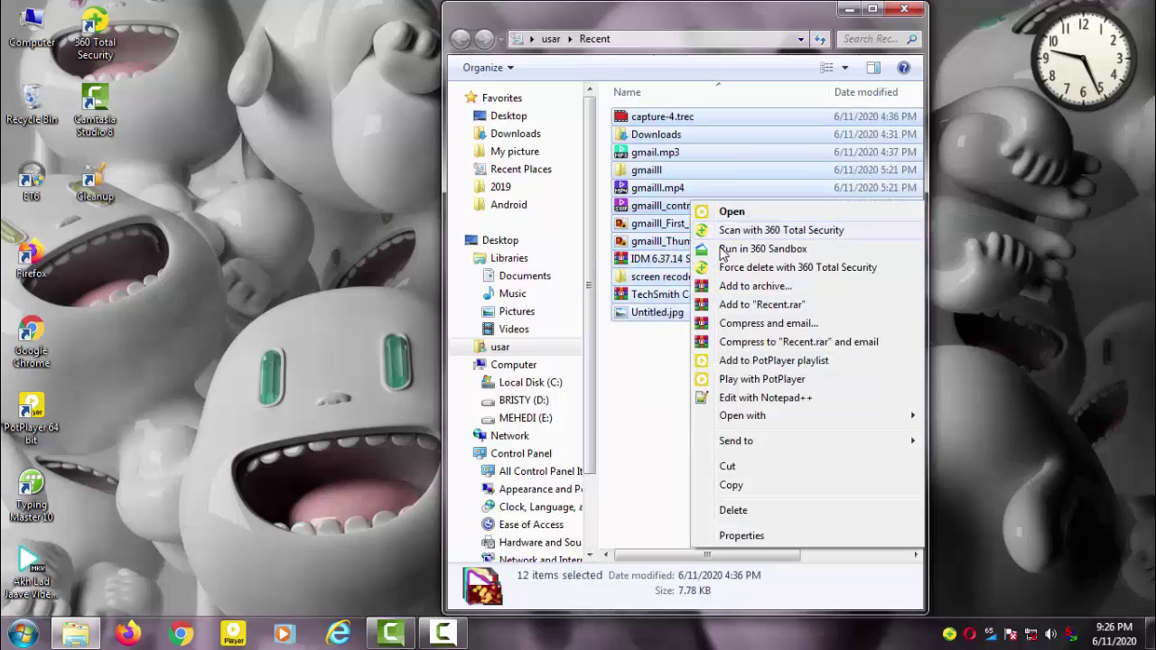
{"action": "left_click", "coordinate": [732, 511]}
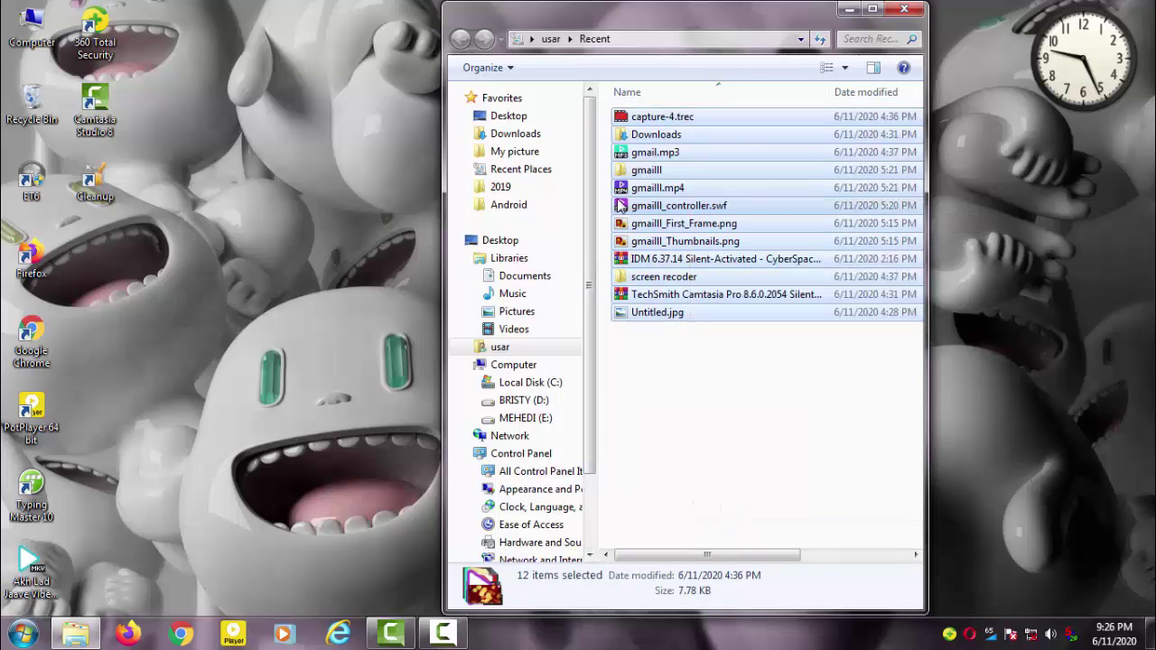
Close the Recent folder window and refresh the desktop
{"action": "left_click", "coordinate": [905, 9]}
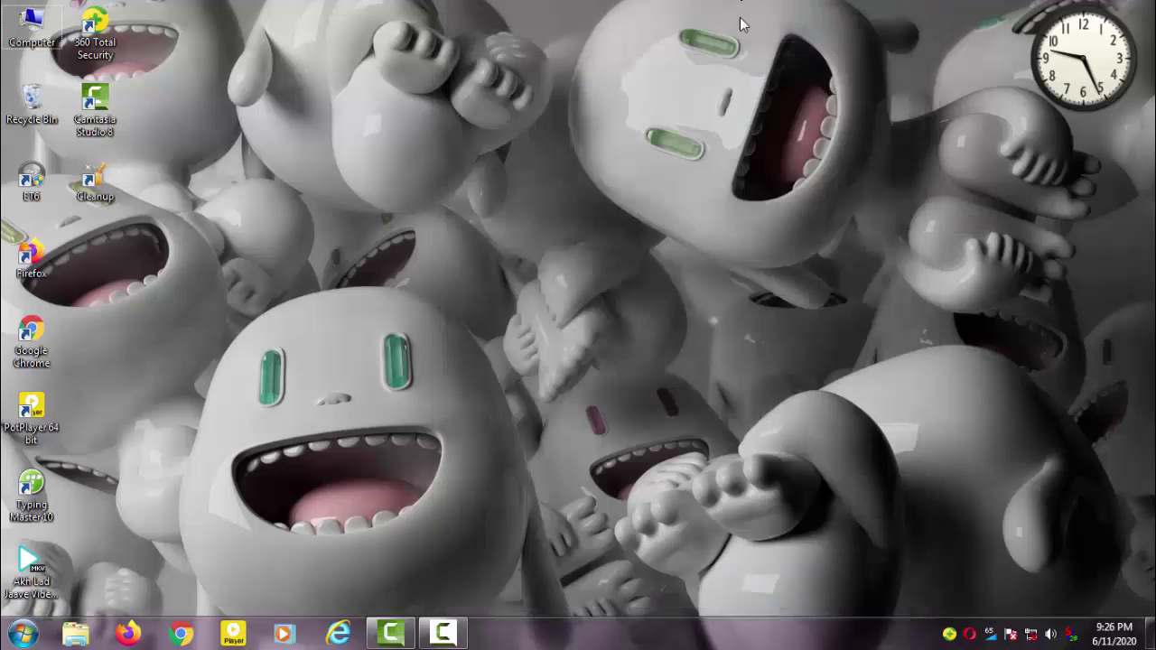
{"action": "right_click", "coordinate": [741, 3]}
{"action": "left_click", "coordinate": [768, 45]}
Run the command tree from the Run dialog
{"action": "key", "text": "super+r"}
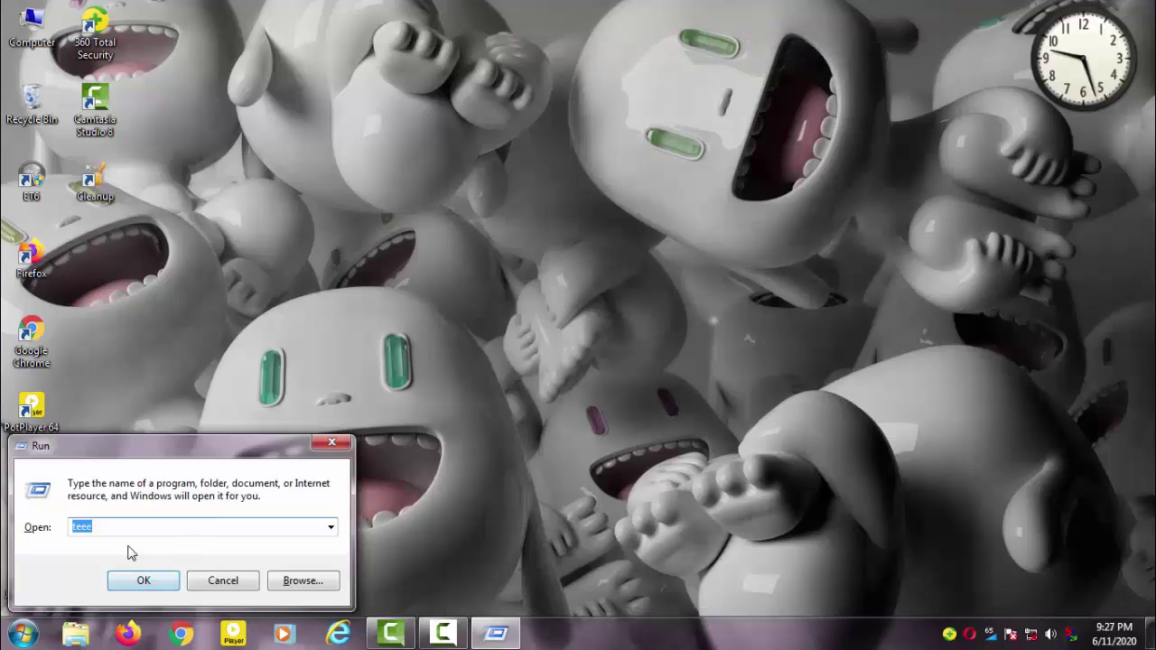
{"action": "type", "text": "tree"}
{"action": "left_click", "coordinate": [144, 580]}
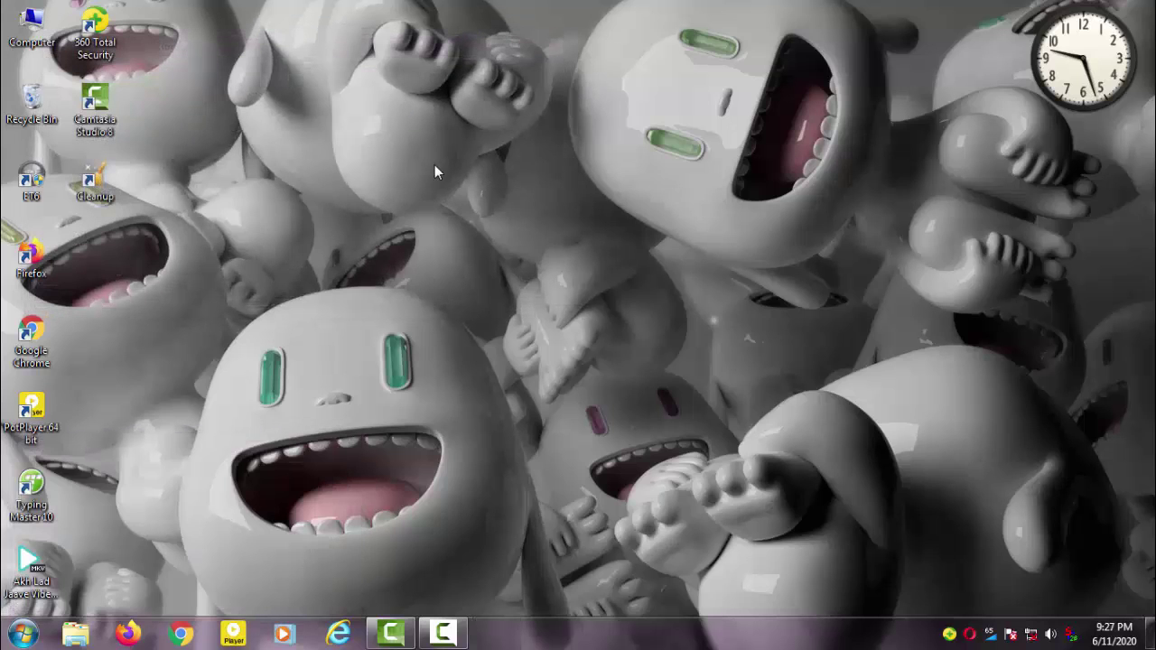